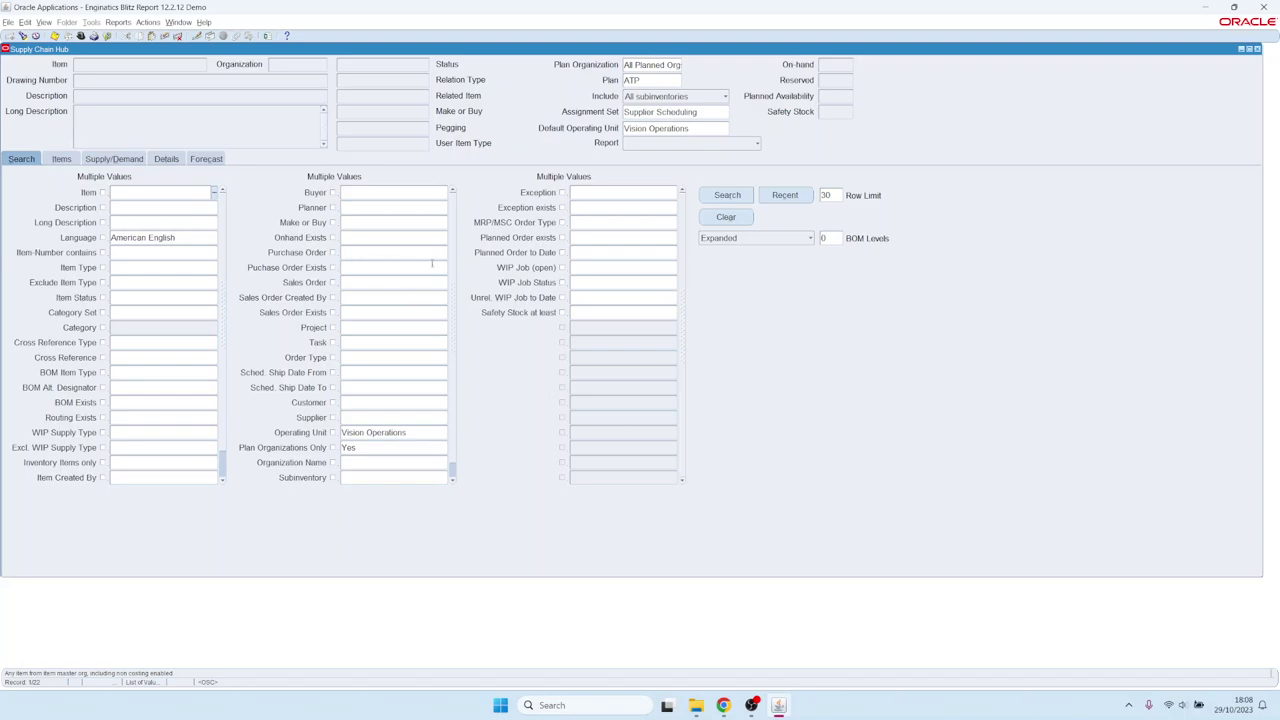
- Search for items with the Past due orders exception and expand the resulting item list to three BOM levels
left_click(628, 193)
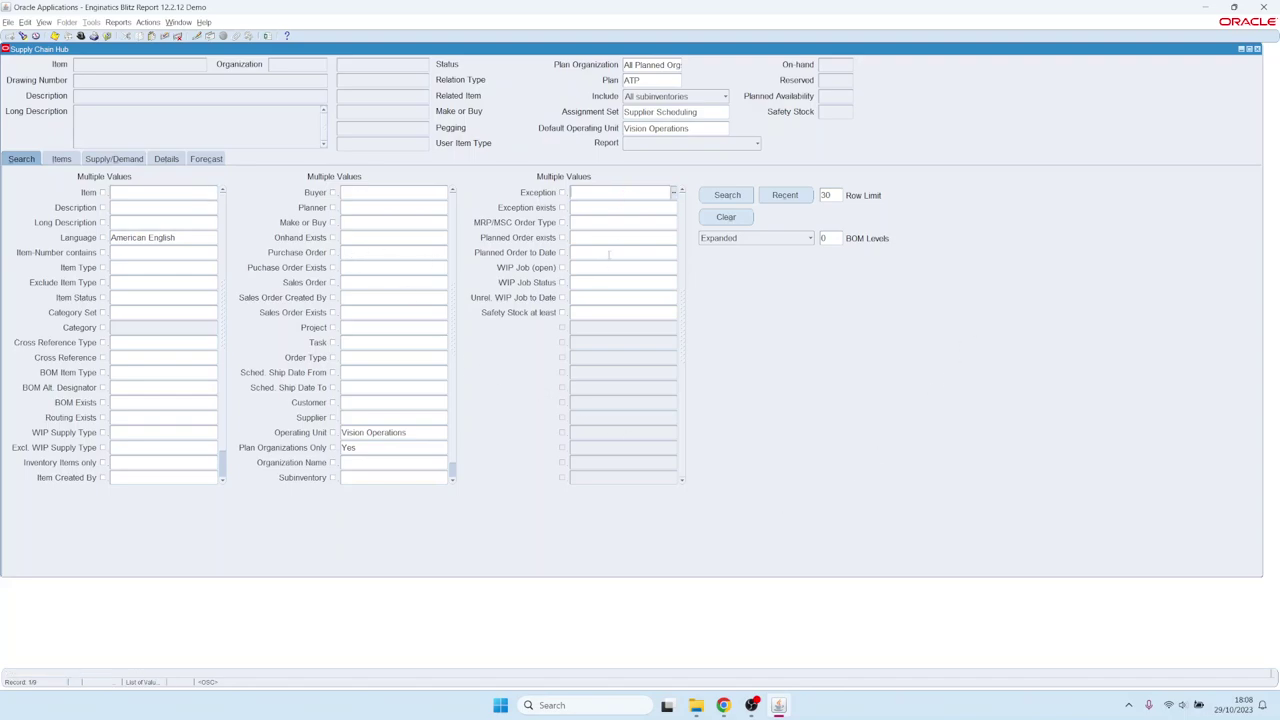
double_click(629, 194)
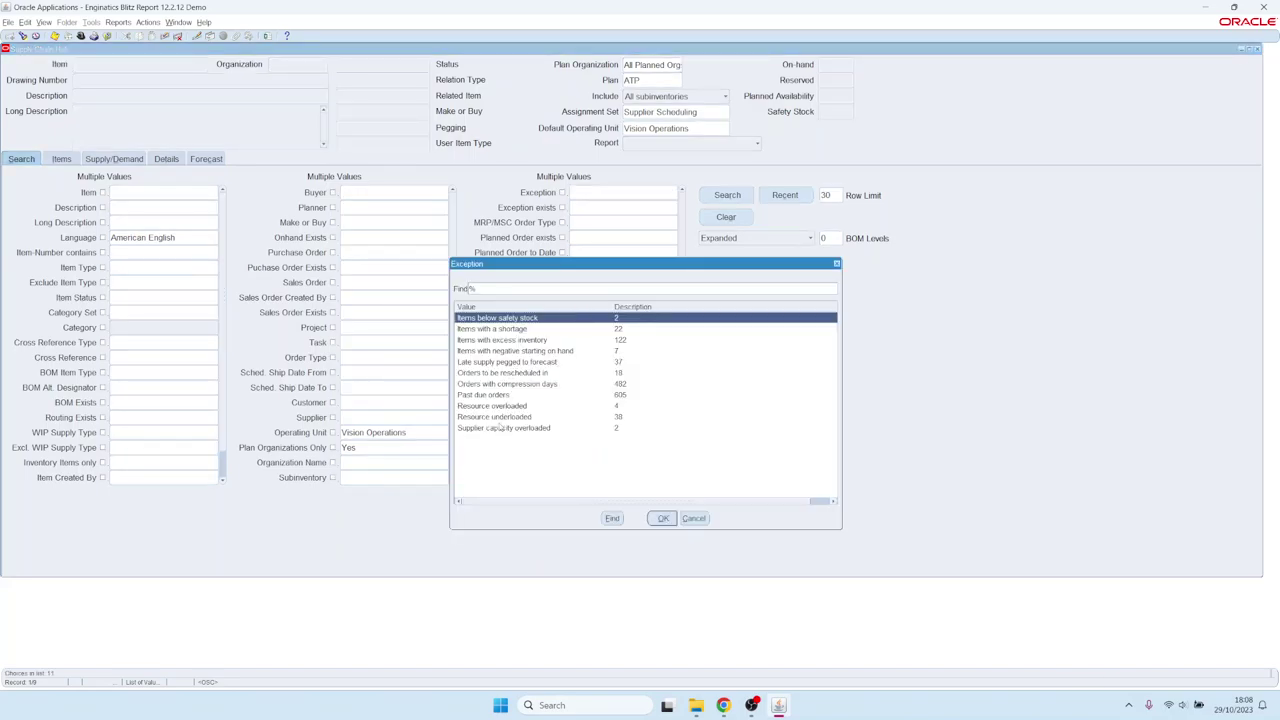
double_click(489, 394)
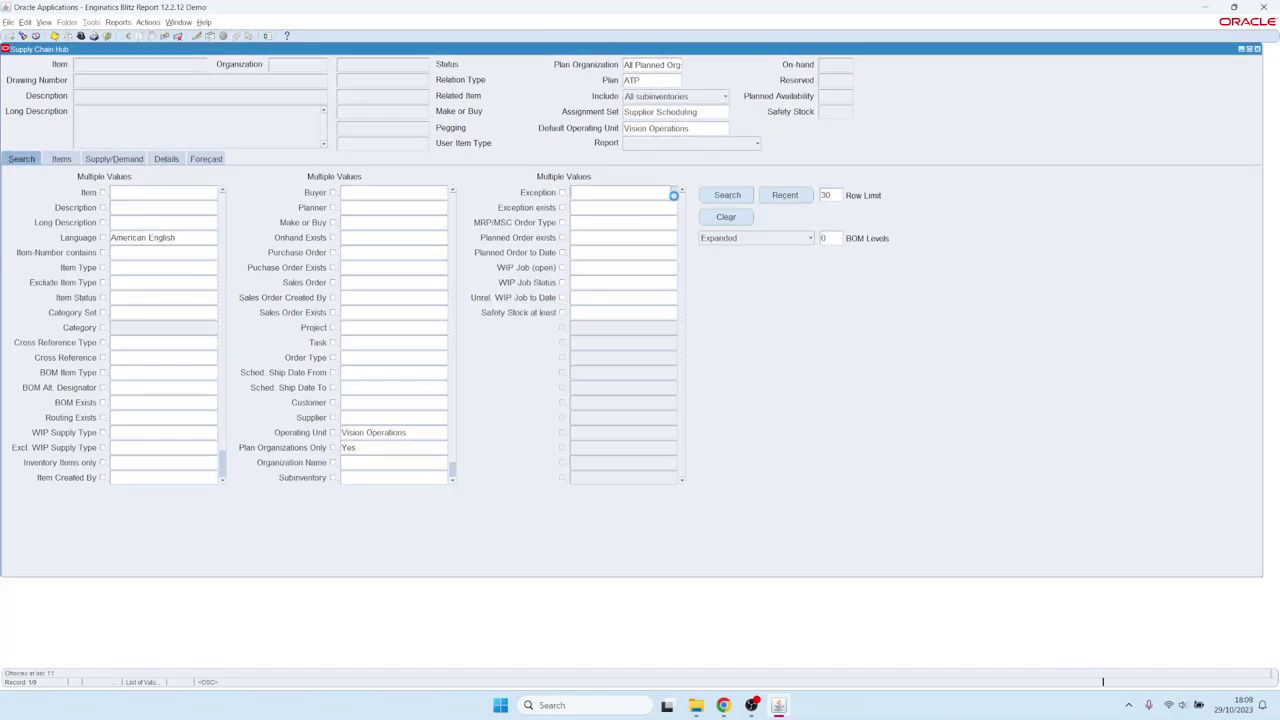
left_click(727, 195)
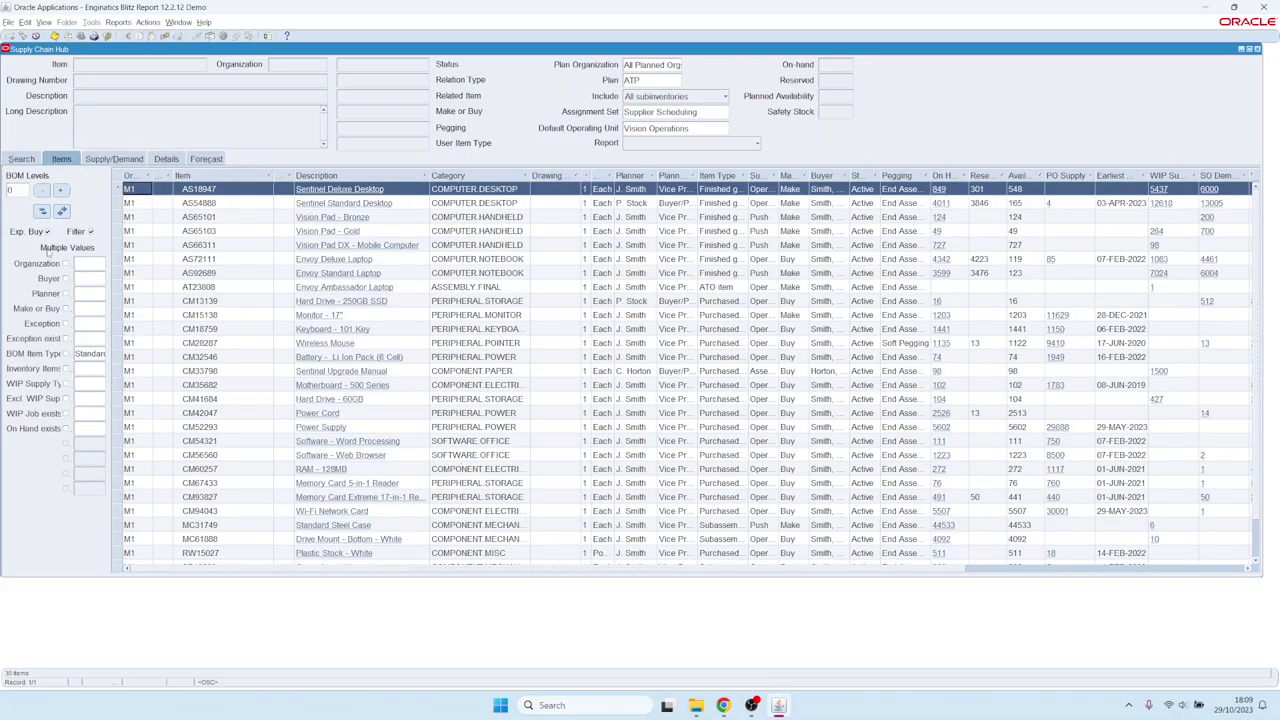
left_click(60, 190)
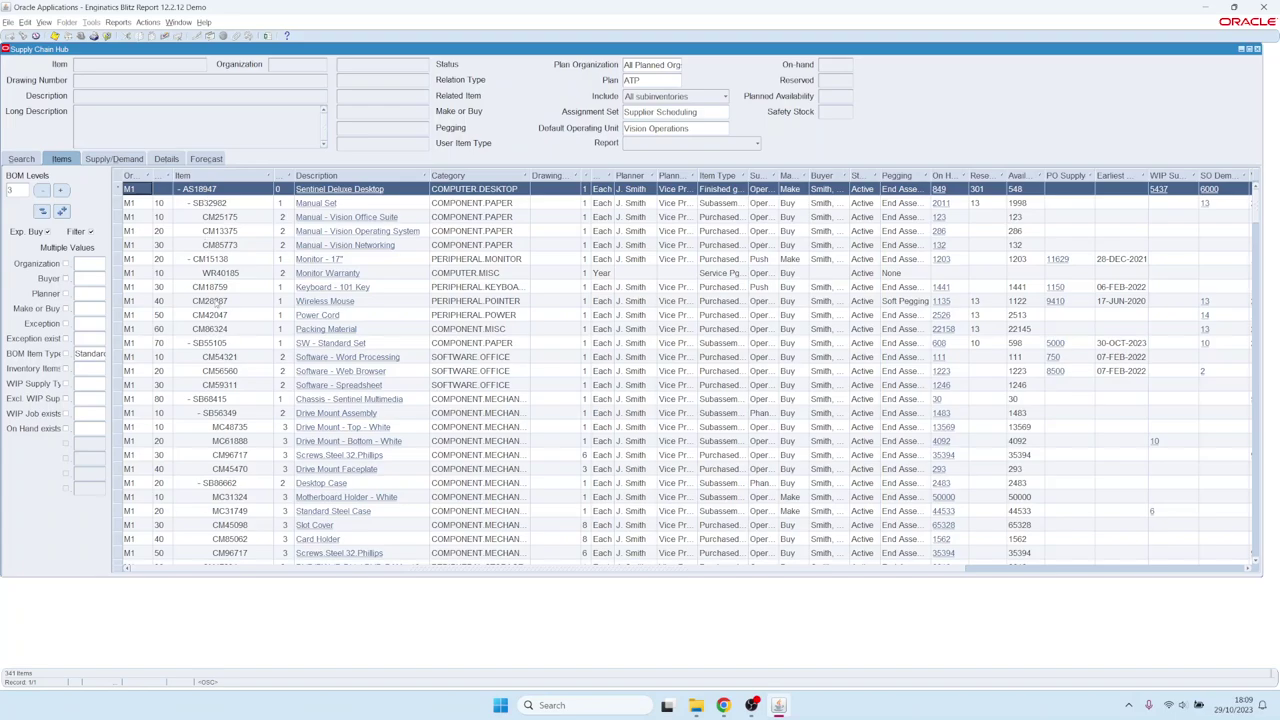
left_click(216, 262)
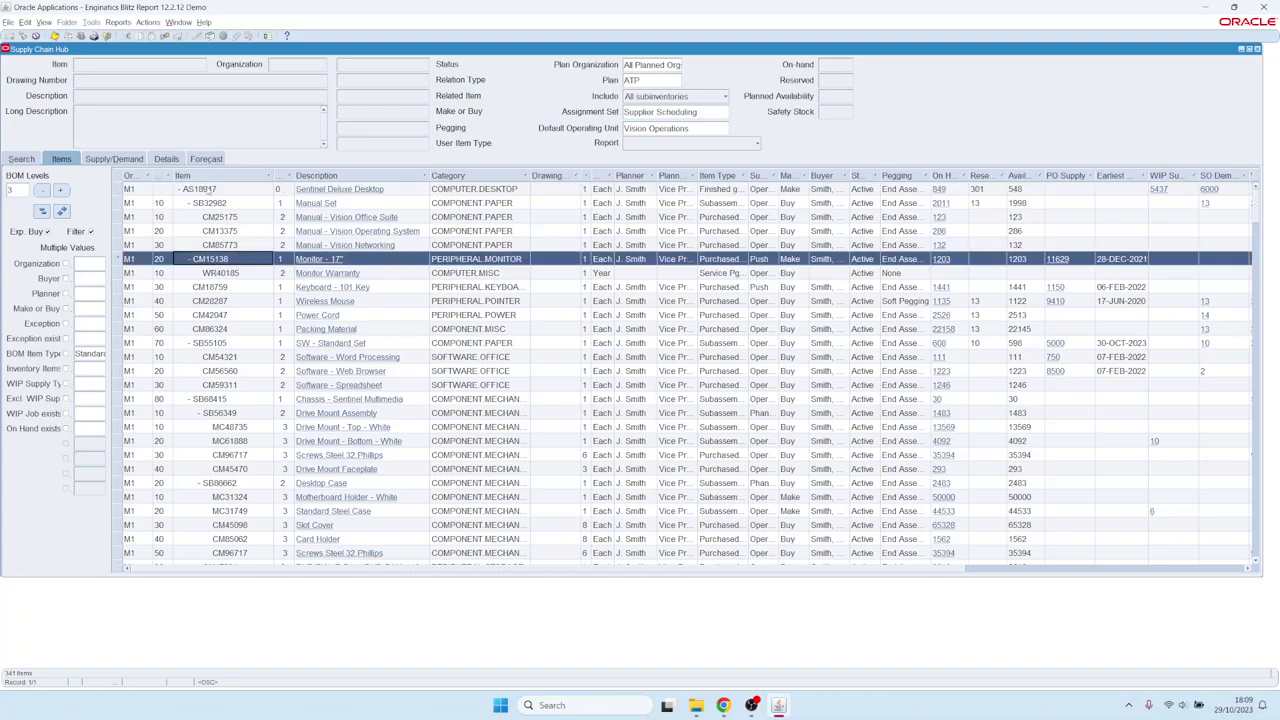
- View the bill of material of component SB32982 (Manual Set), and close it again
right_click(207, 203)
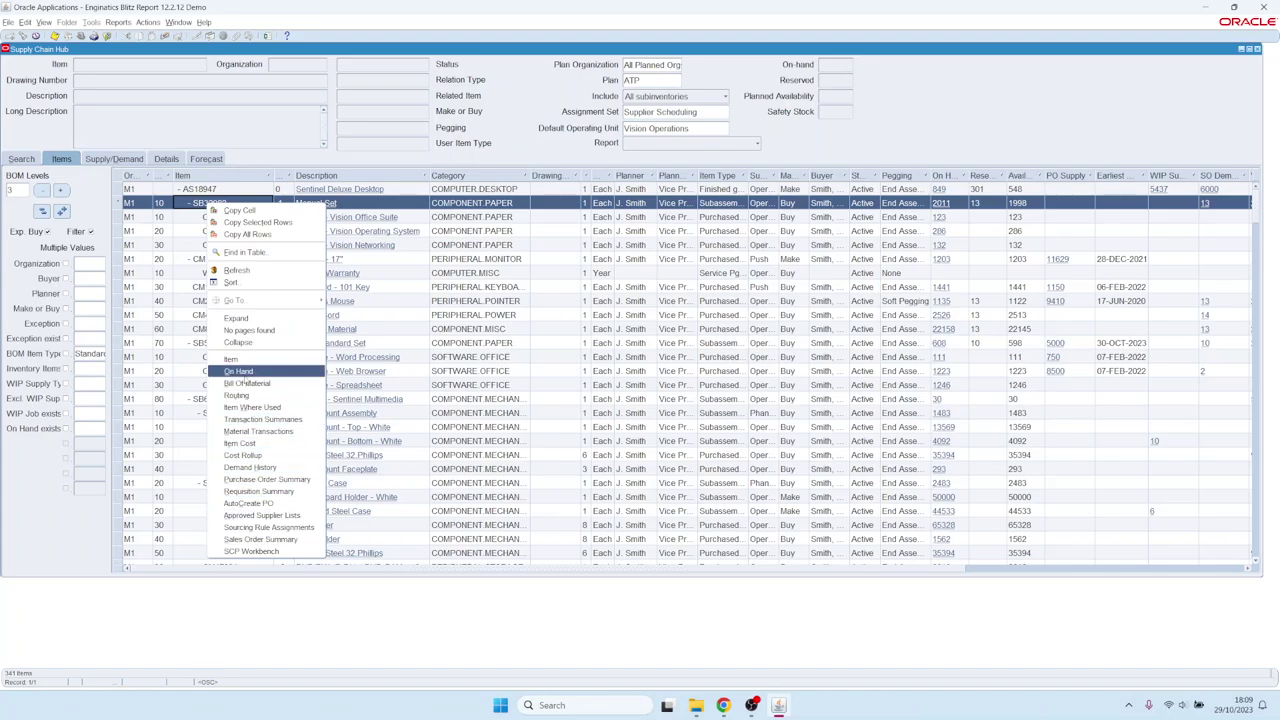
left_click(245, 383)
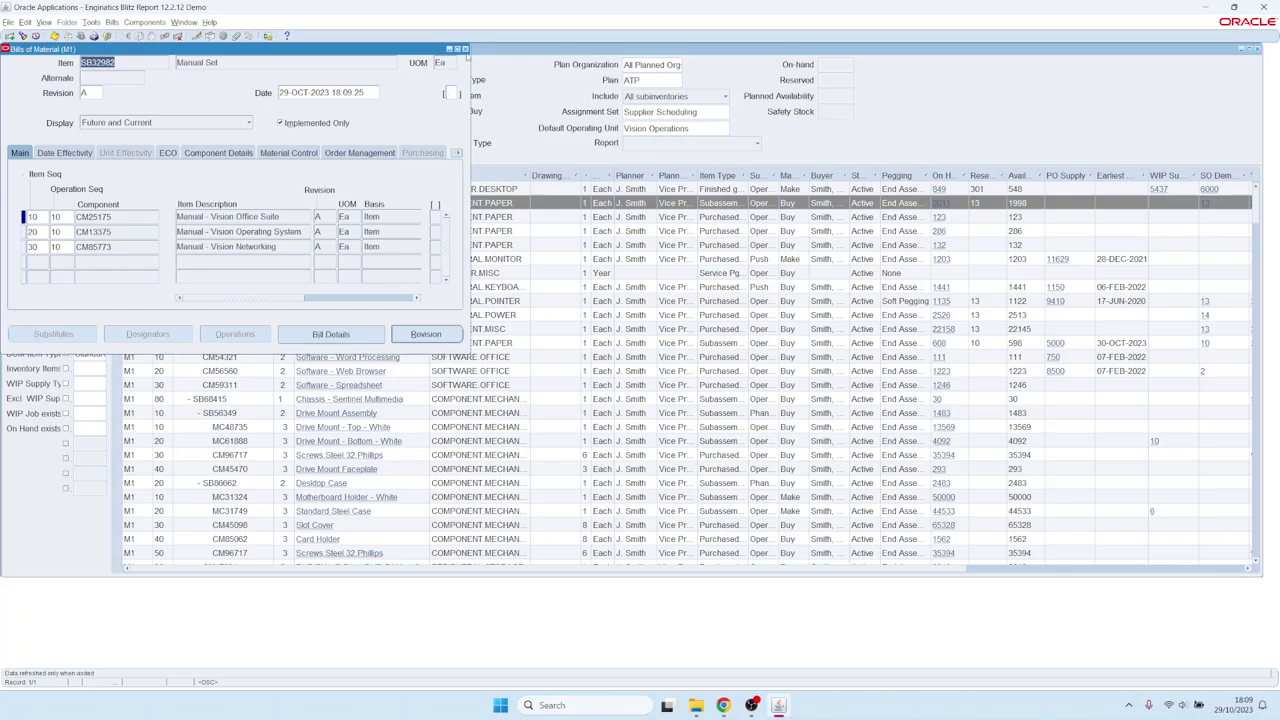
left_click(464, 49)
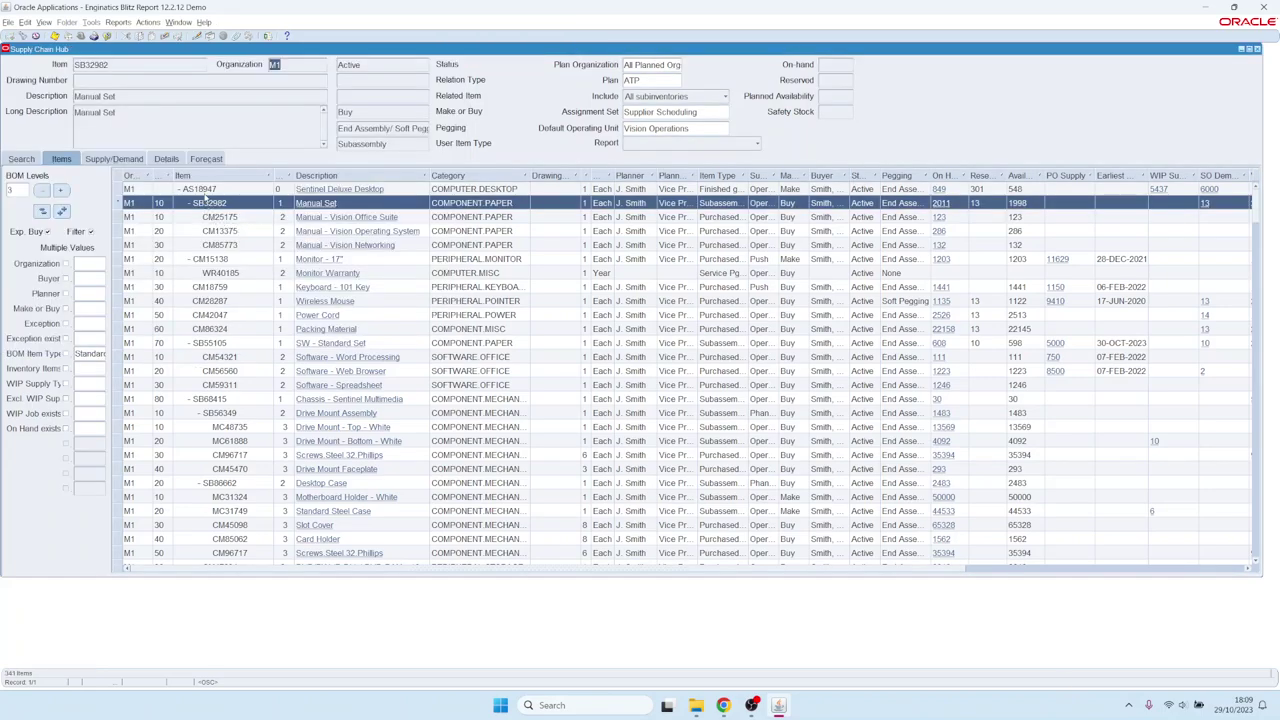
- View the on-hand stock of item AS18947 (Sentinel Deluxe Desktop), and close the Material Workbench
right_click(202, 191)
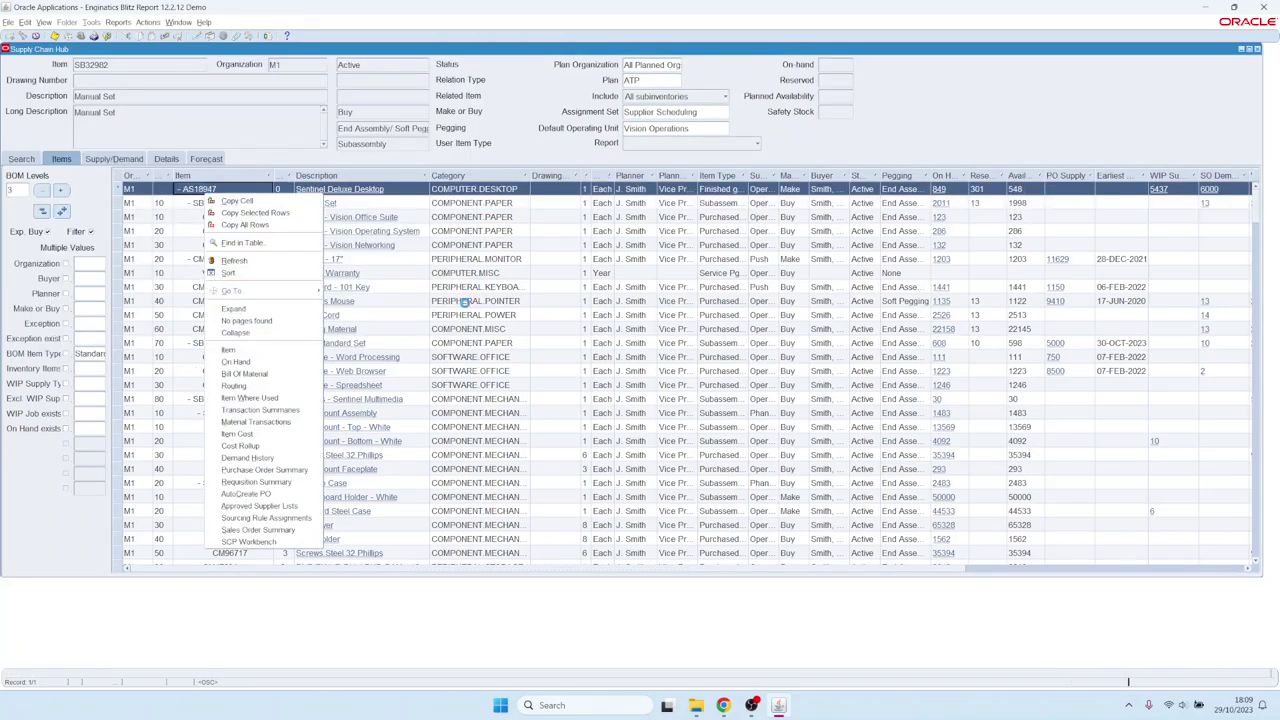
left_click(250, 362)
left_click_drag(471, 217, 1022, 209)
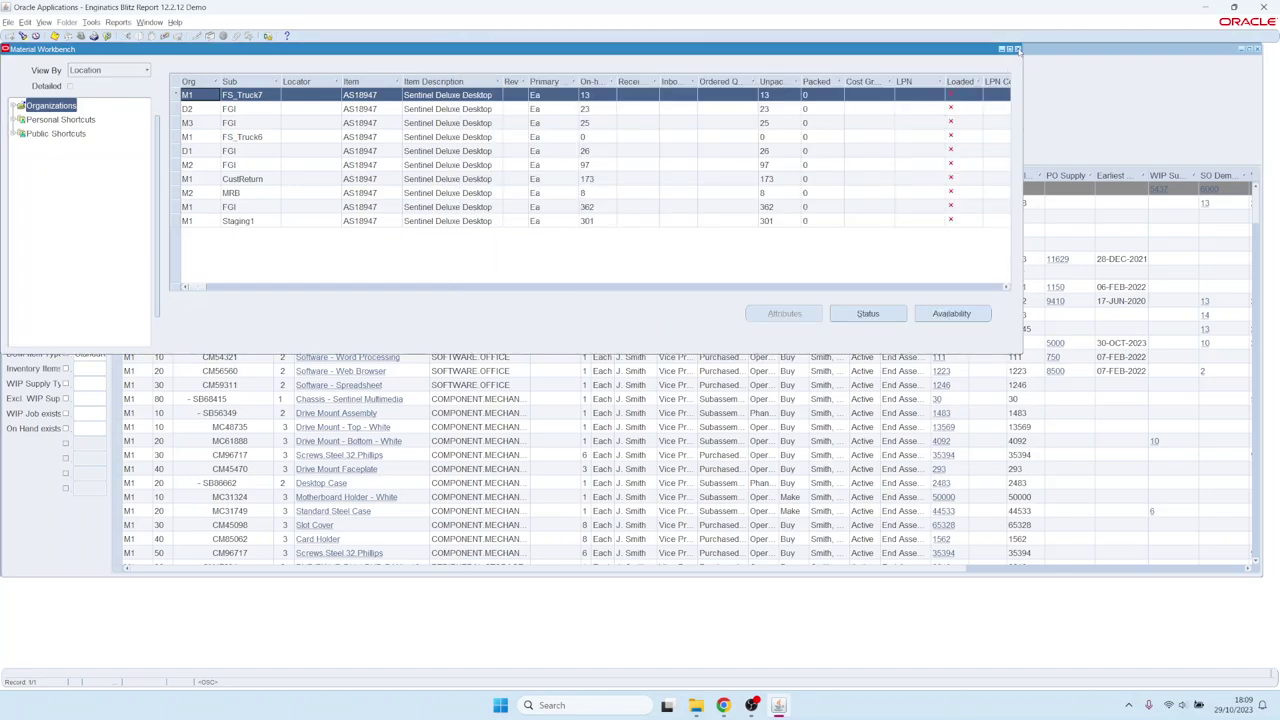
left_click(1018, 49)
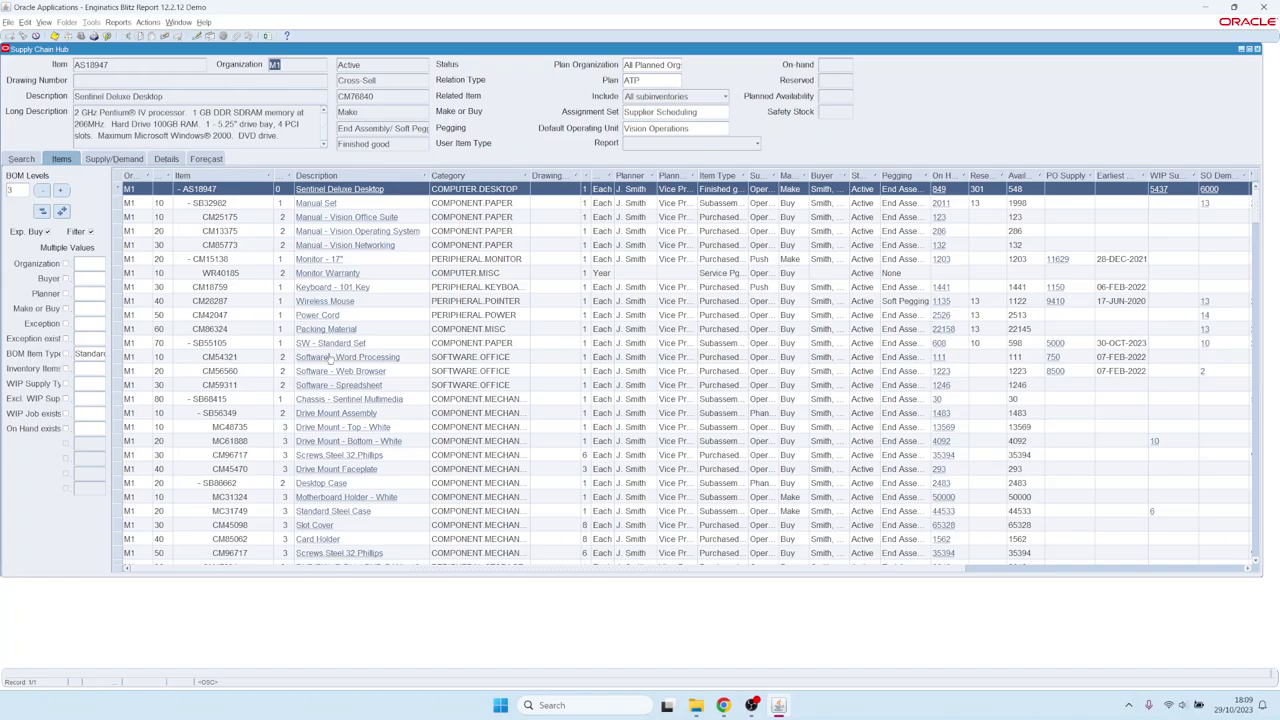
- Run the MSC Horizontal Plan report for the rows AS18947 through CM28287 plus CM86324 and SB55105
left_click(226, 332, "shift")
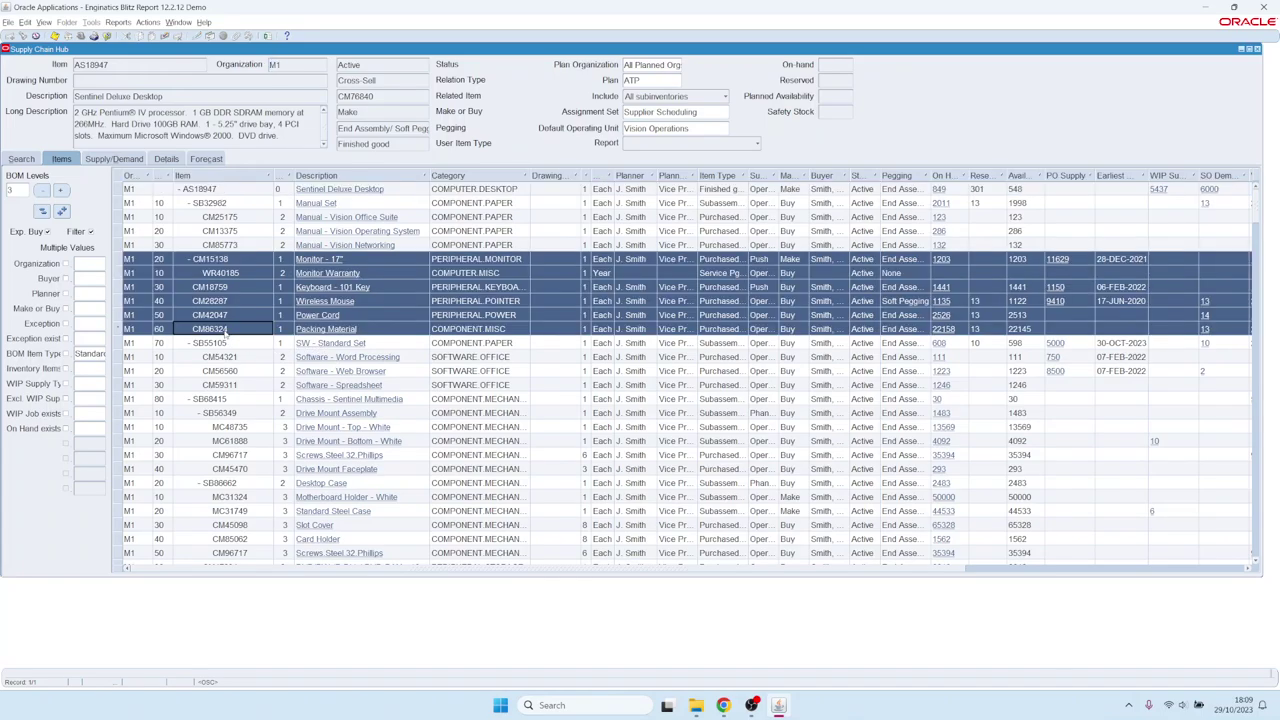
left_click(228, 190, "shift")
left_click(209, 301, "shift")
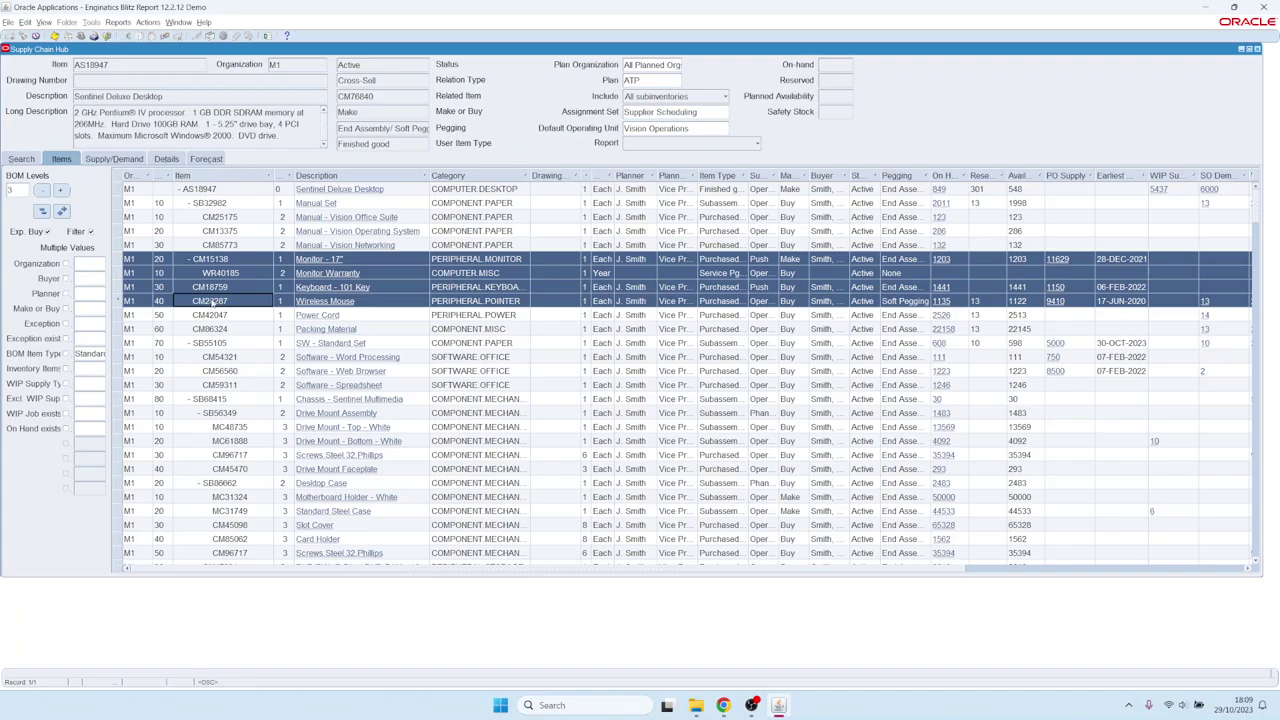
left_click(220, 190)
left_click(220, 301, "shift")
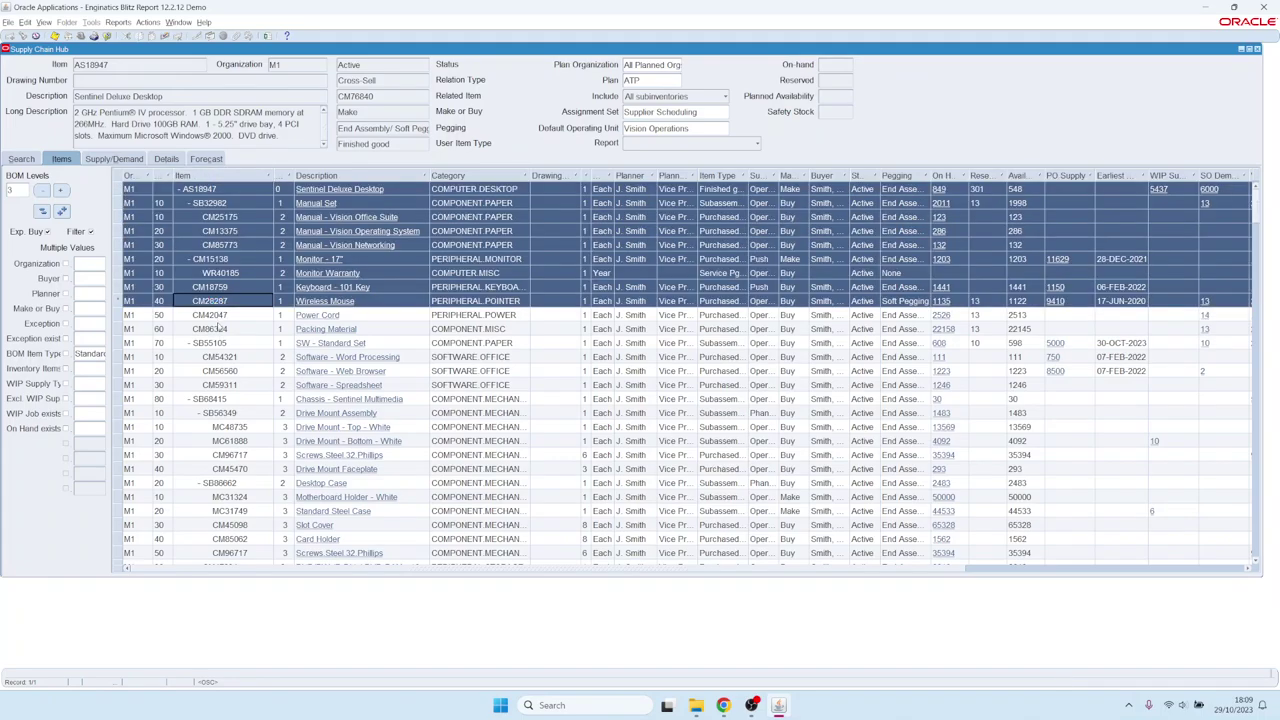
left_click(220, 343, "ctrl")
left_click(222, 329, "ctrl")
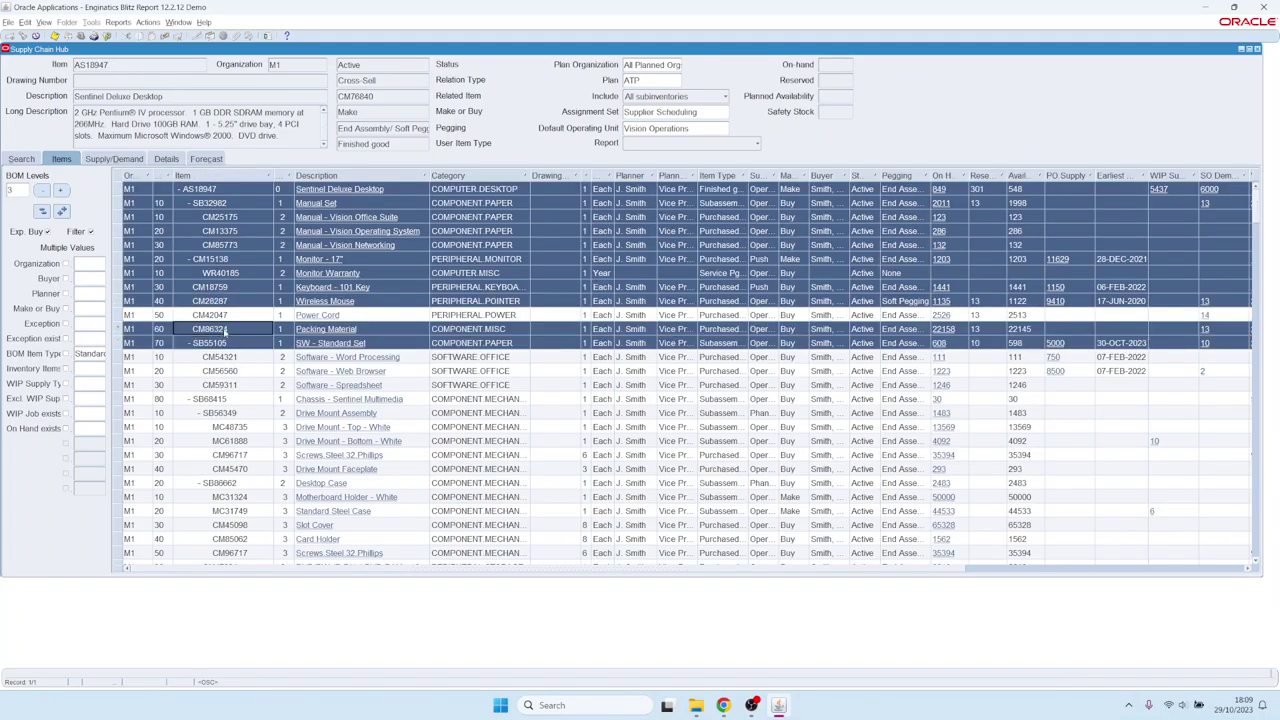
left_click(679, 148)
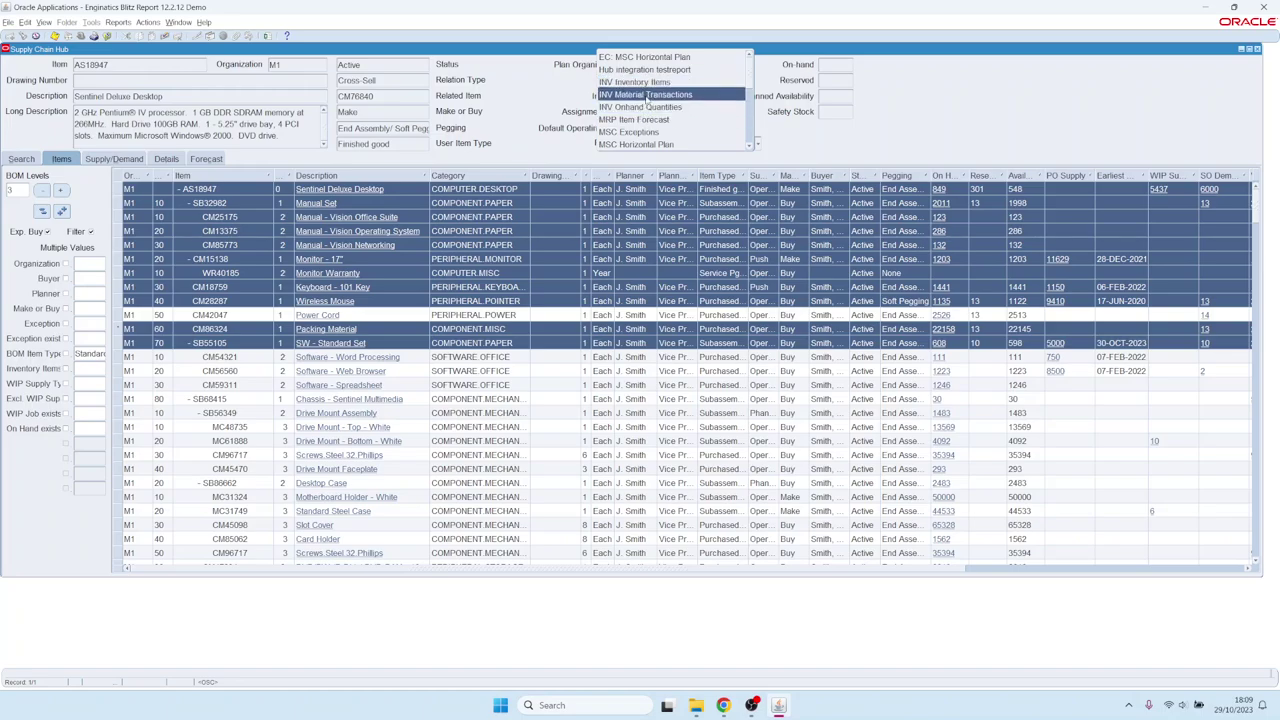
left_click(645, 146)
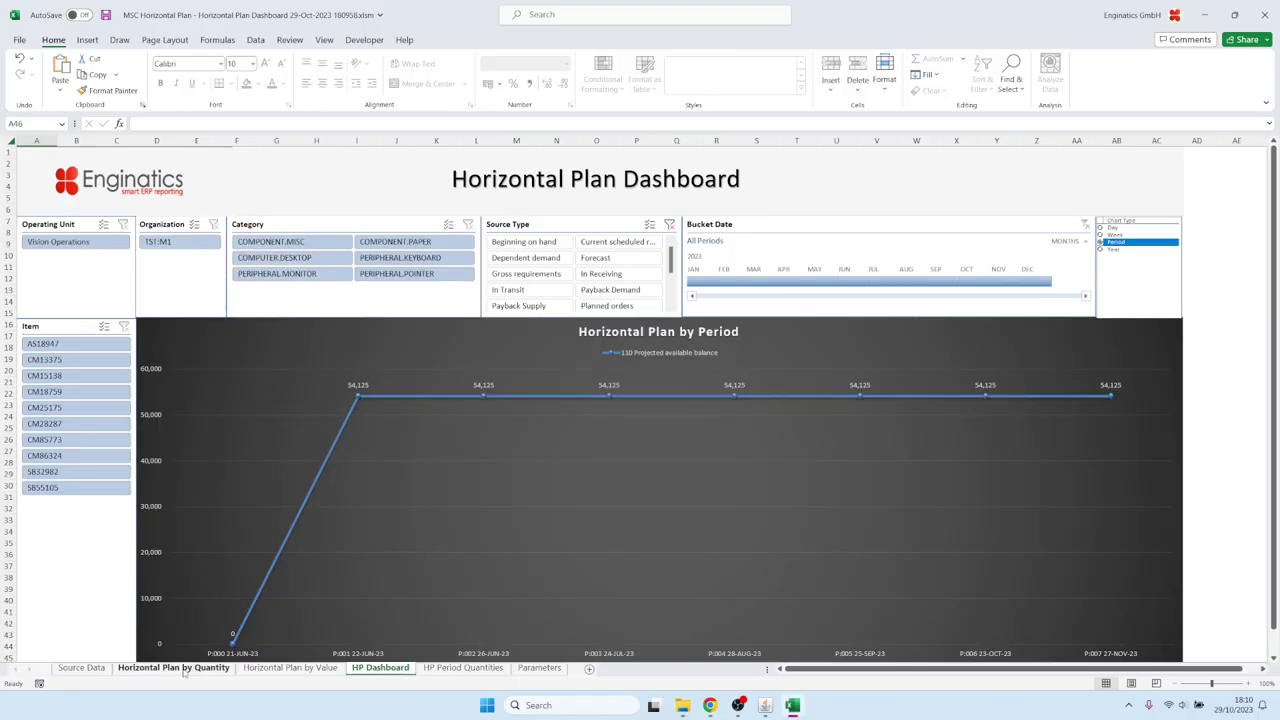
- Review the Source Data sheet, and filter the Horizontal Plan by Quantity pivot's Supply Demand Label to 110 Projected available balance only
left_click(81, 668)
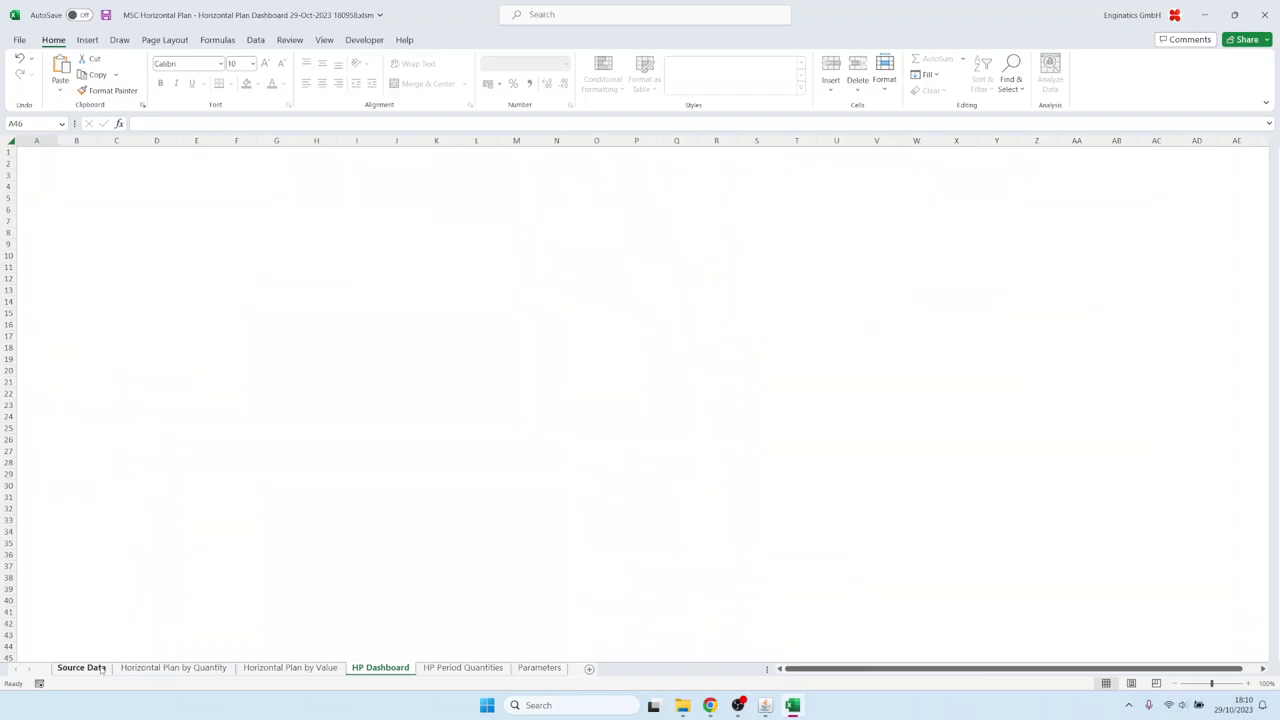
scroll(170, 305, "up", 16)
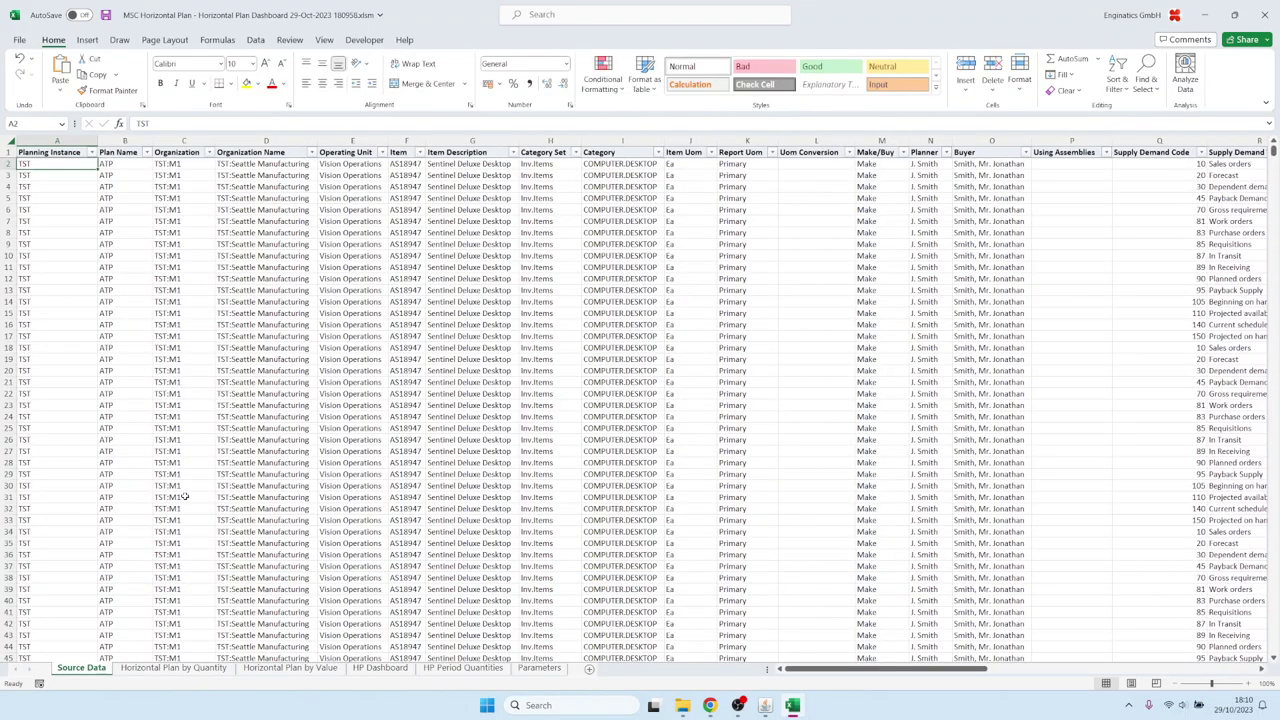
left_click(184, 668)
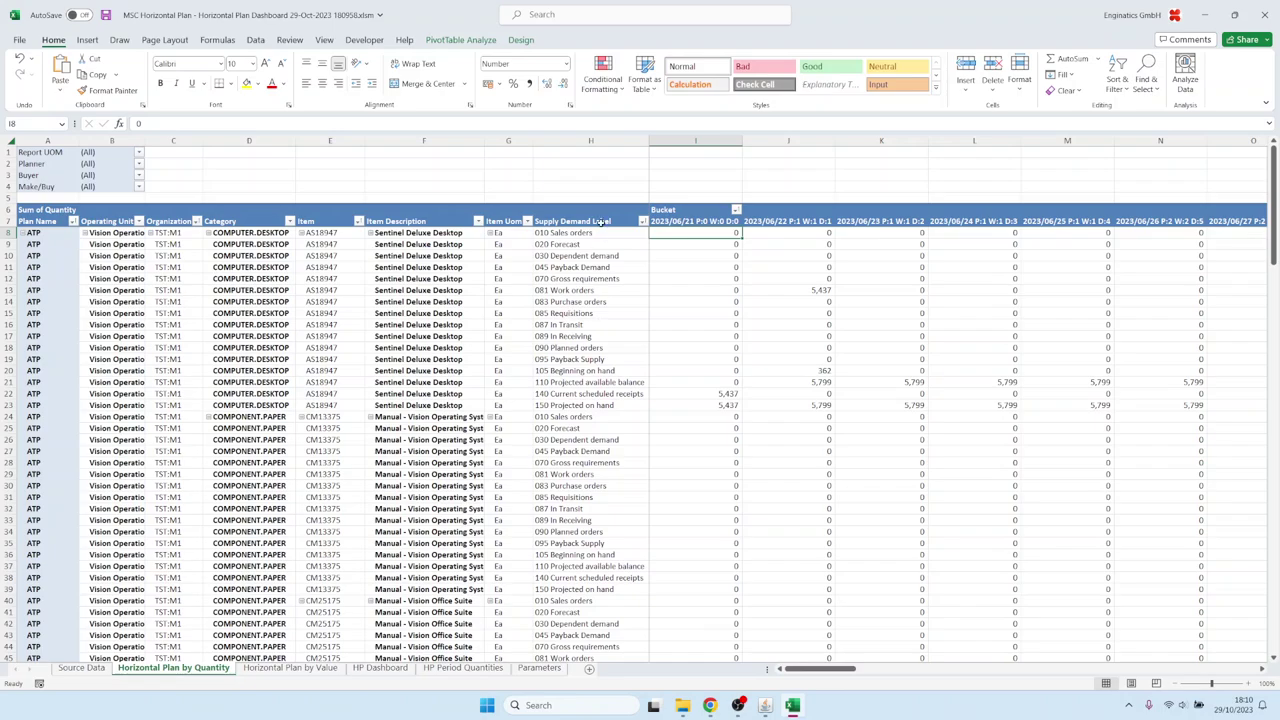
left_click(642, 221)
scroll(515, 370, "down", 1)
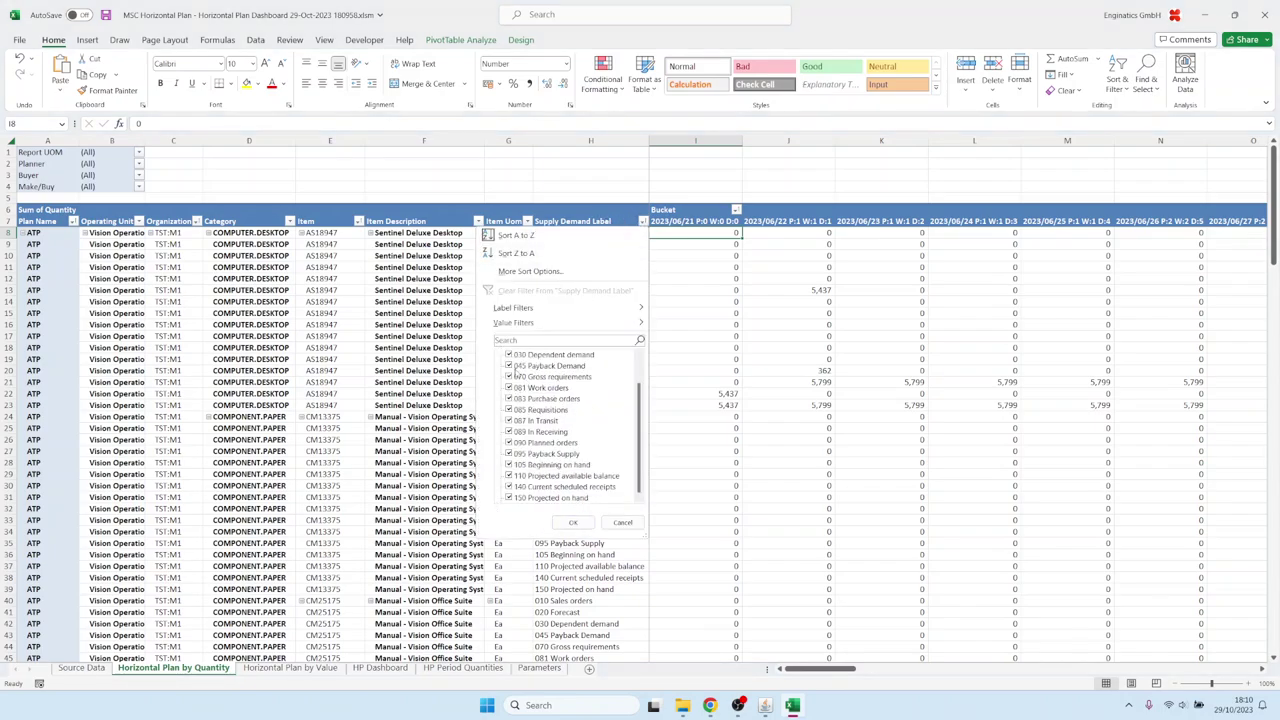
scroll(531, 360, "up", 1)
left_click(509, 354)
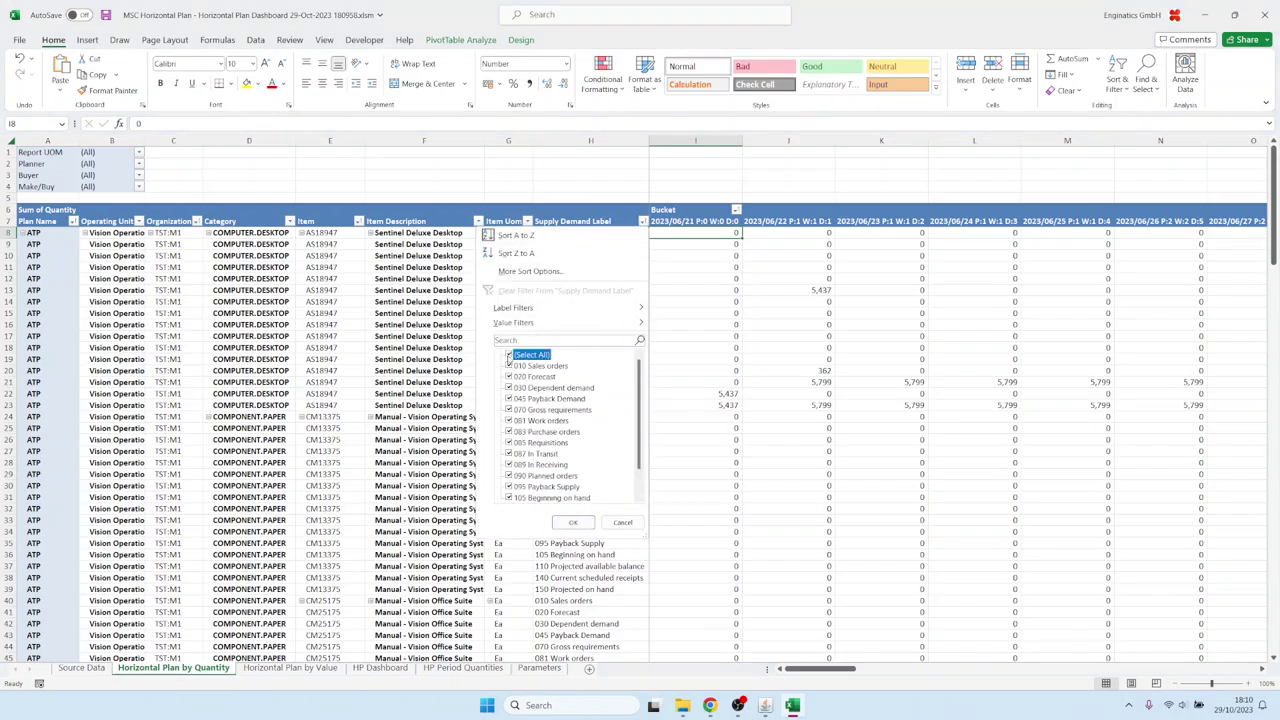
scroll(550, 480, "down", 2)
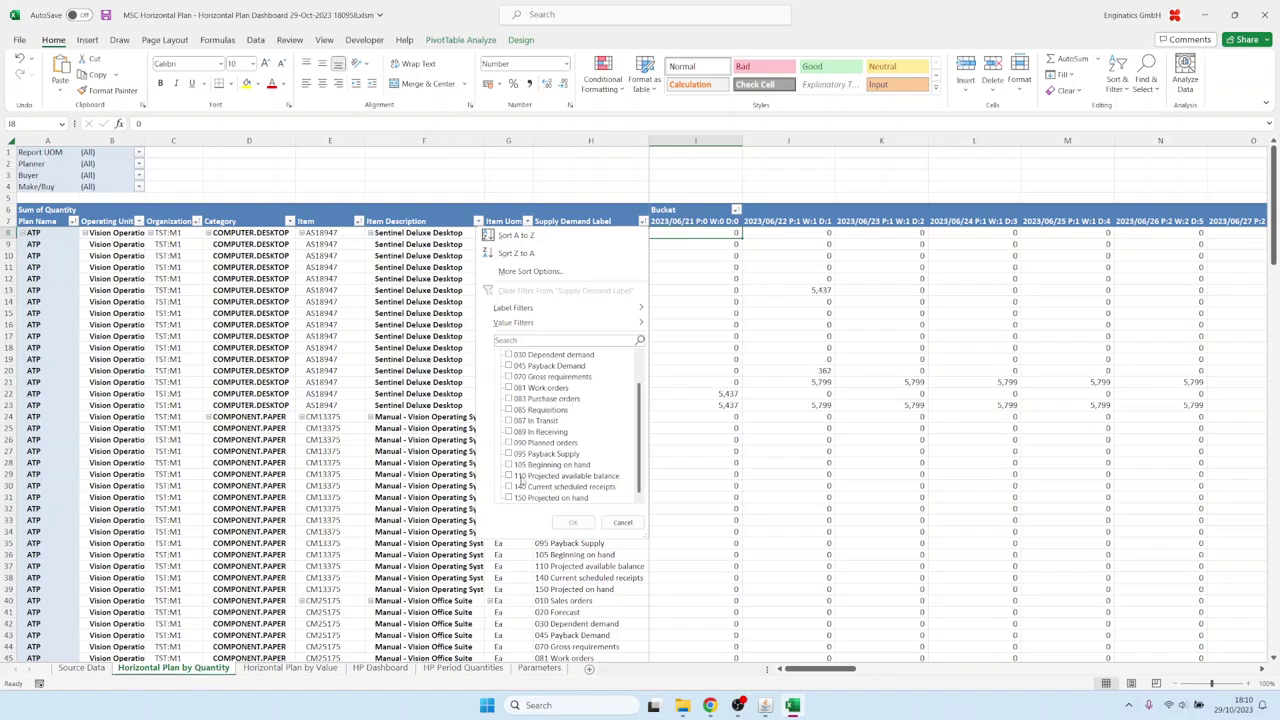
left_click(510, 477)
left_click(570, 524)
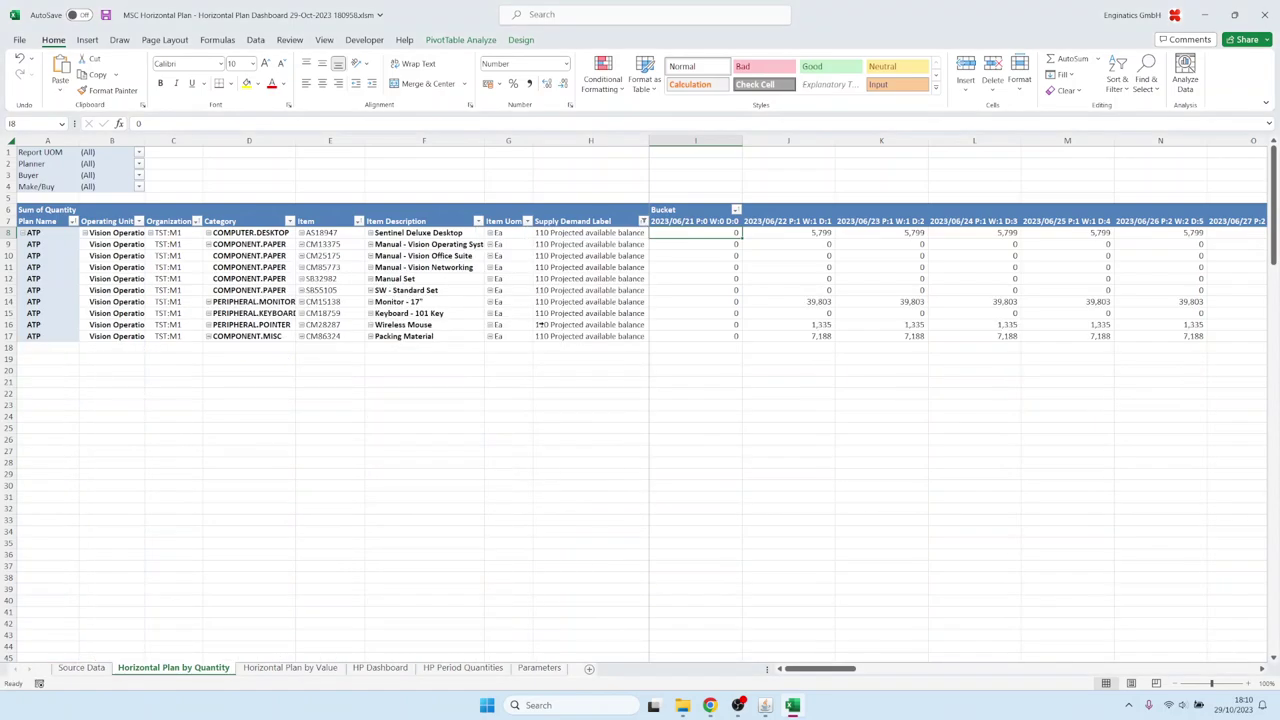
- Examine the listed items and their projected available balances across the date buckets
left_click(576, 271)
left_click(363, 244)
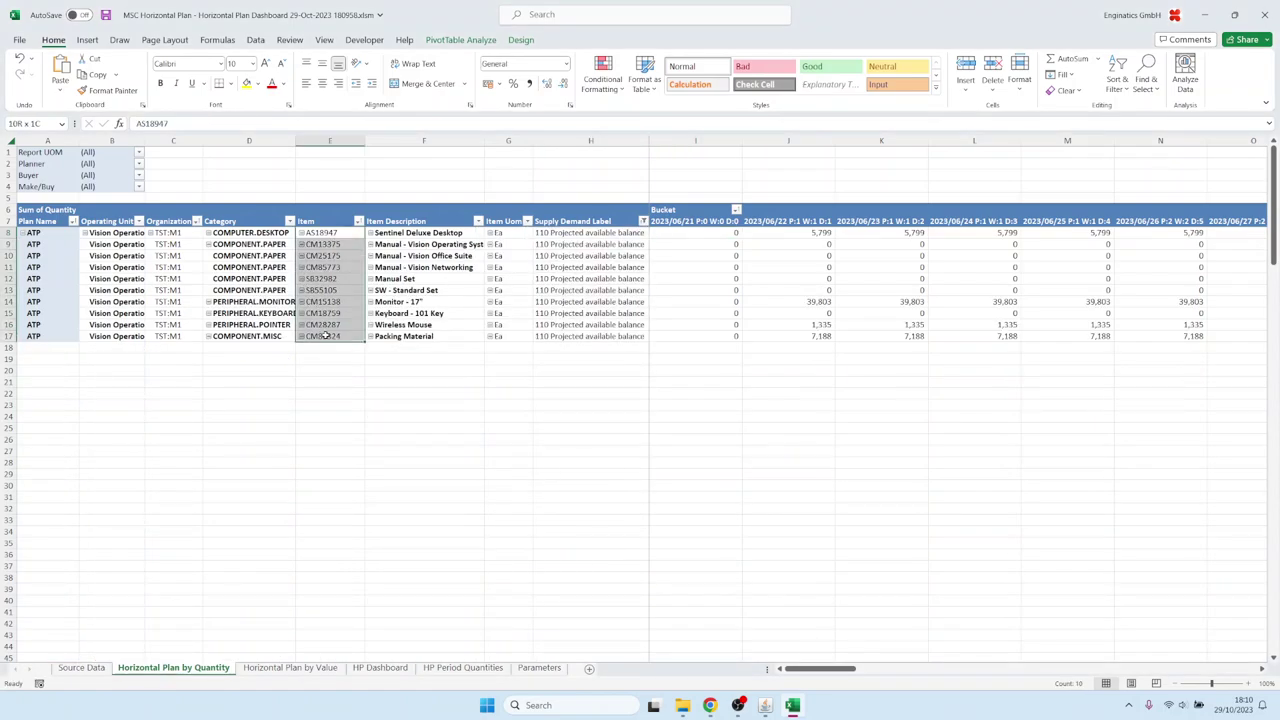
left_click(590, 267)
left_click(808, 300)
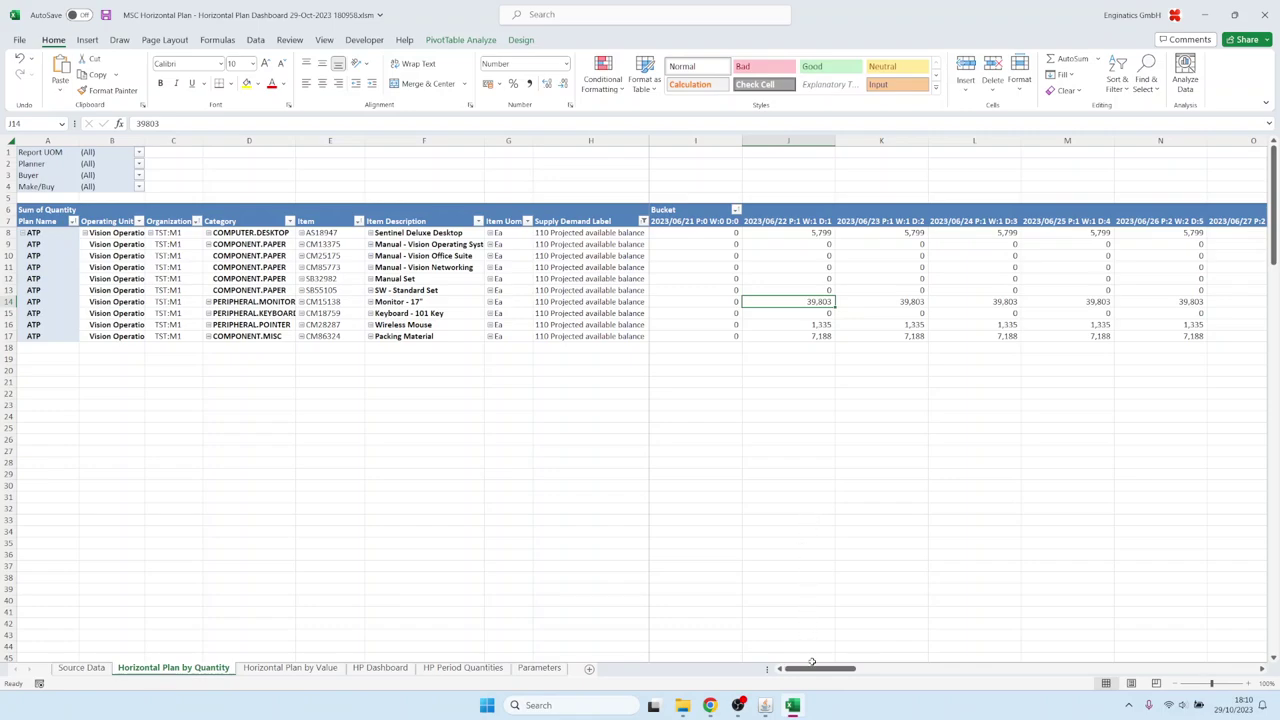
left_click_drag(812, 668, 968, 670)
- Switch back to Oracle Applications and look through the reports available for the selected items
left_click(763, 705)
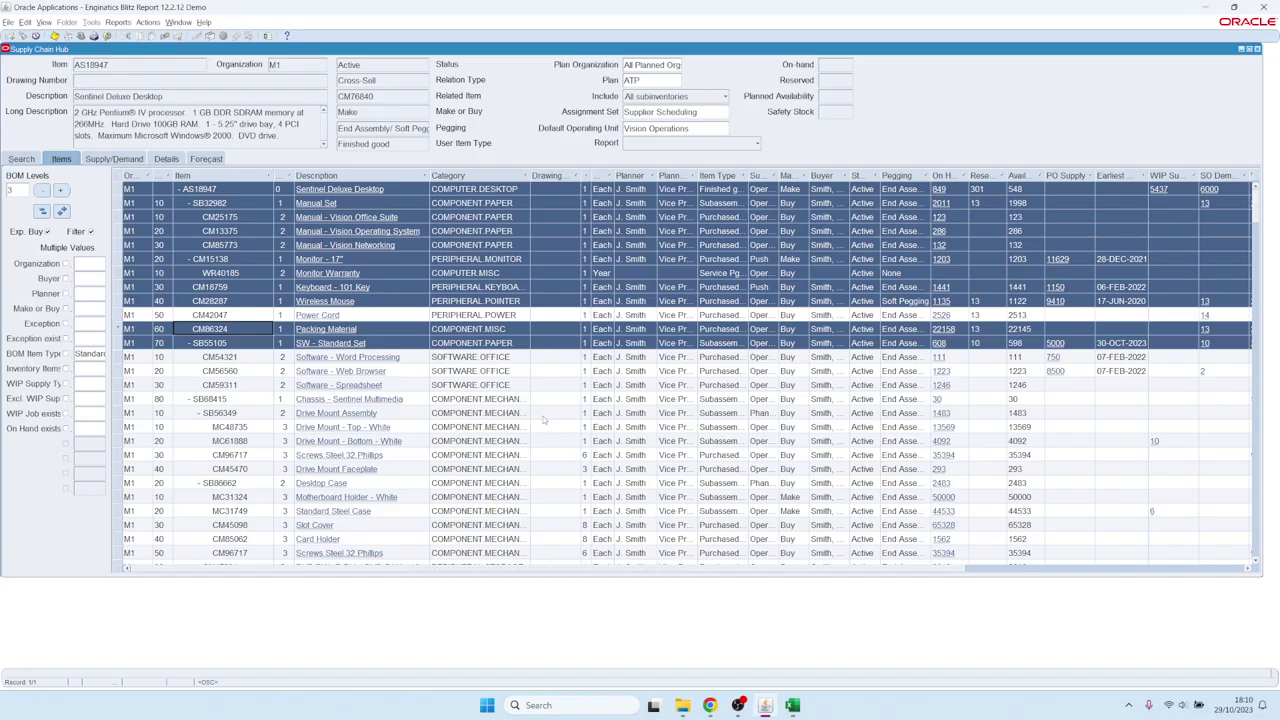
left_click(684, 145)
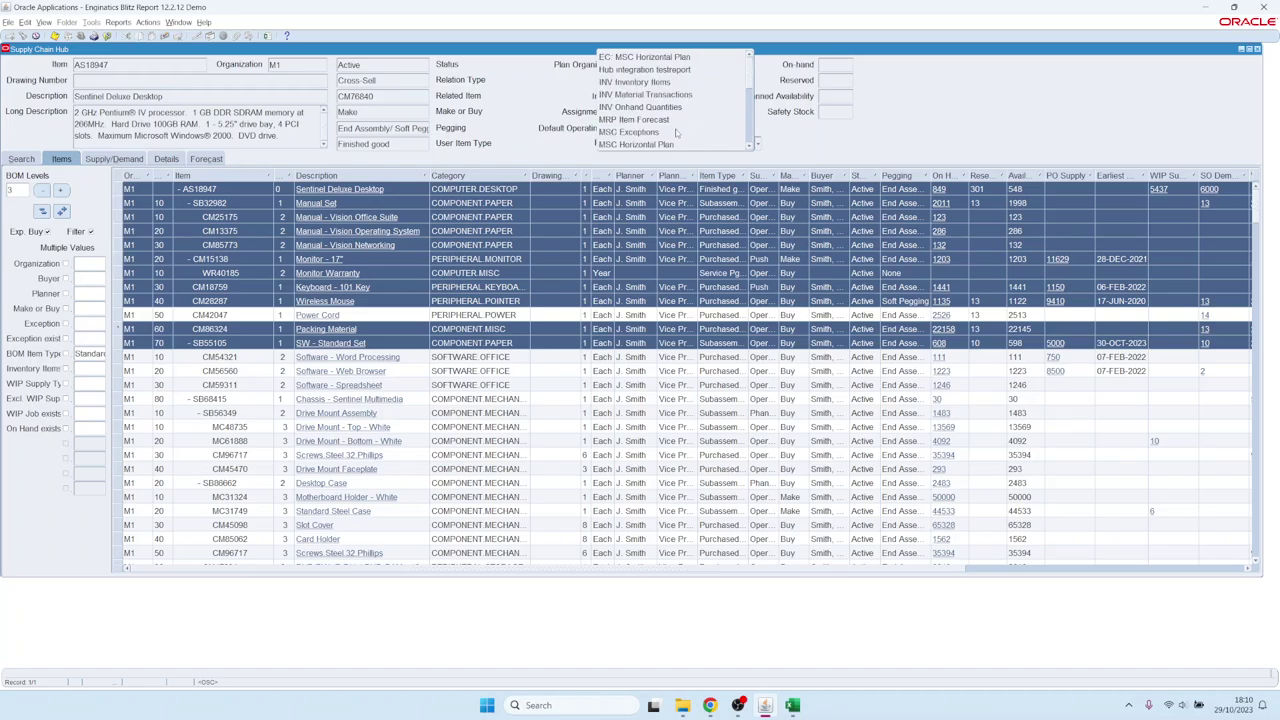
key("Escape")
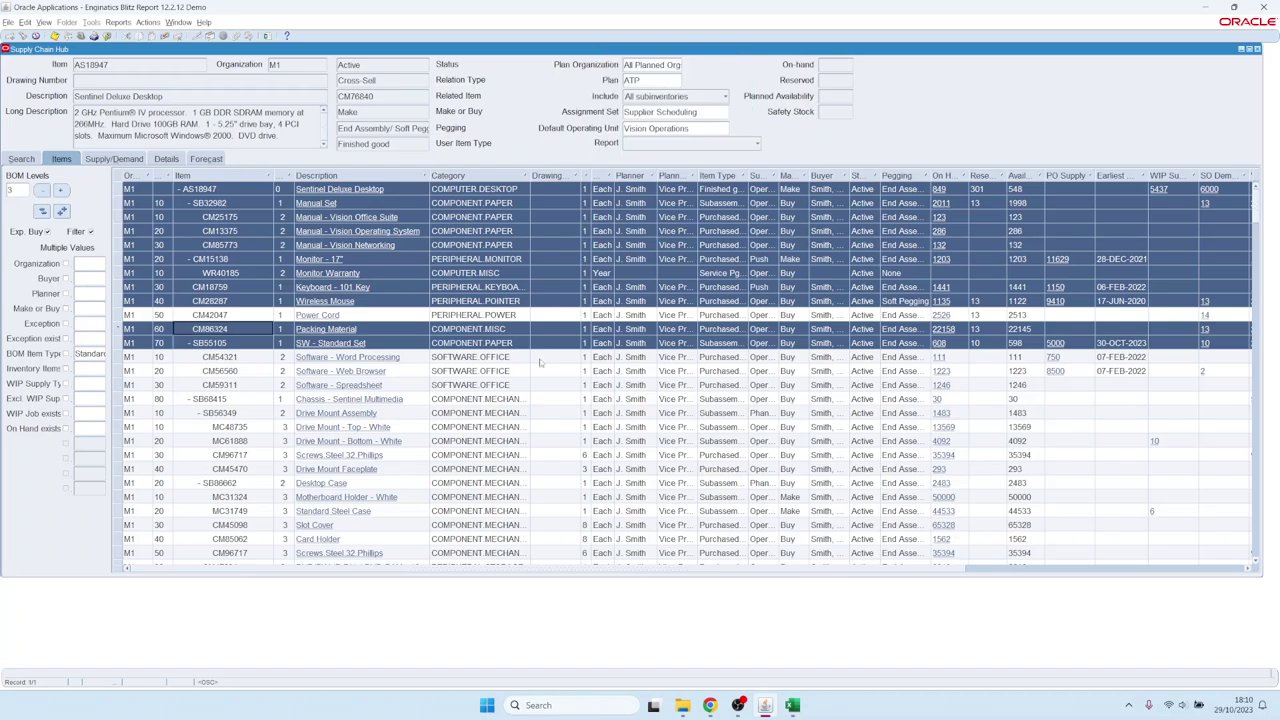
left_click(224, 234)
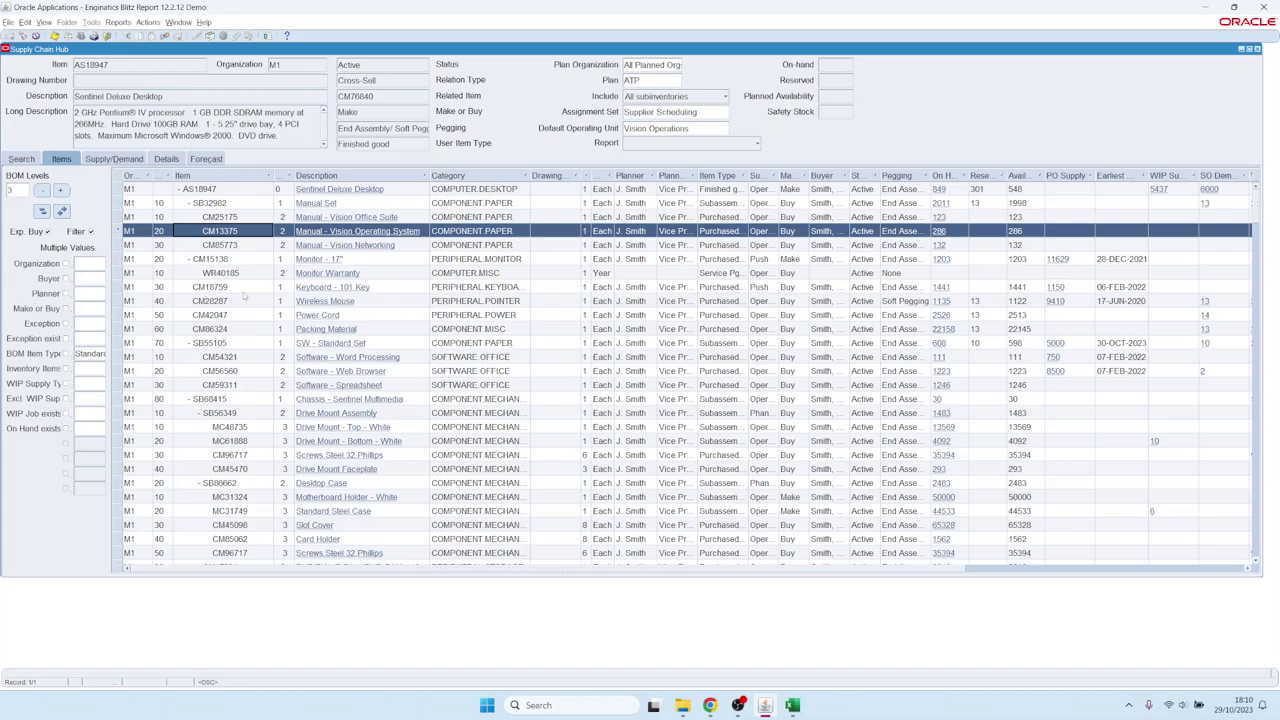
- Filter the expanded item list by the Make or Buy value Make
left_click(87, 308)
type("ma")
key("Tab")
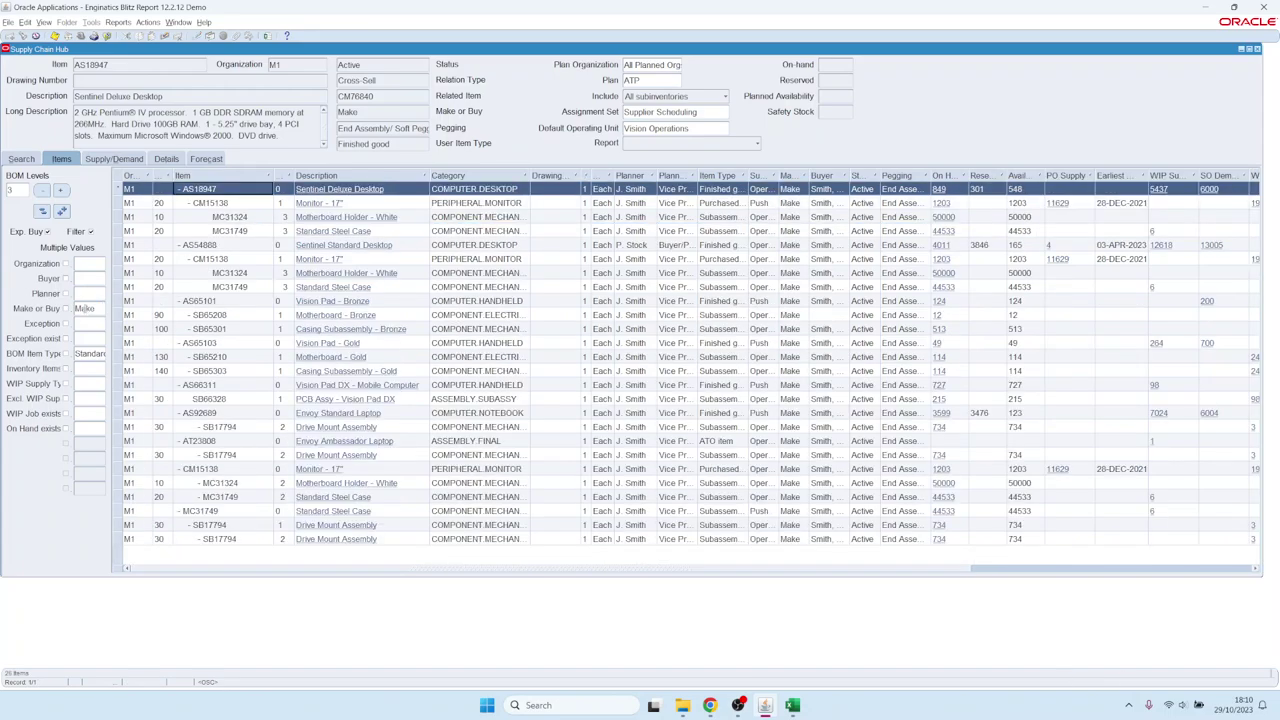
- Change the item list's Make or Buy filter to Buy
left_click(85, 308)
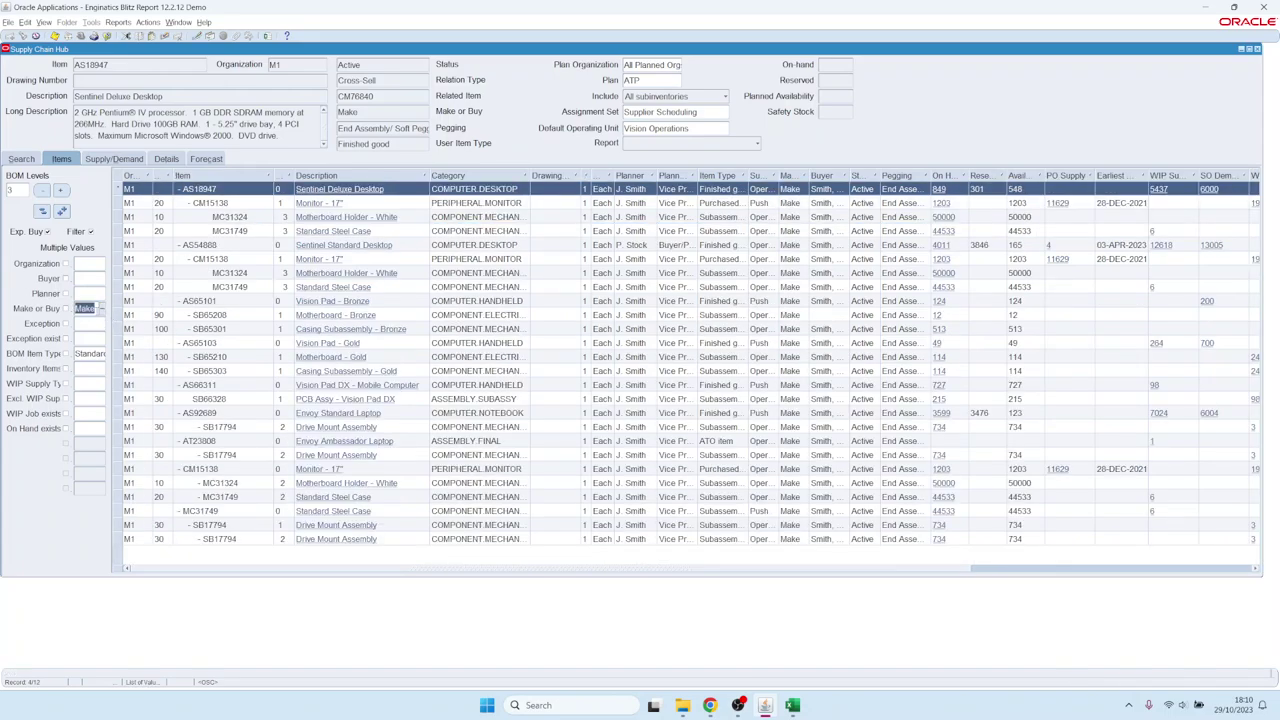
type("bu")
key("Tab")
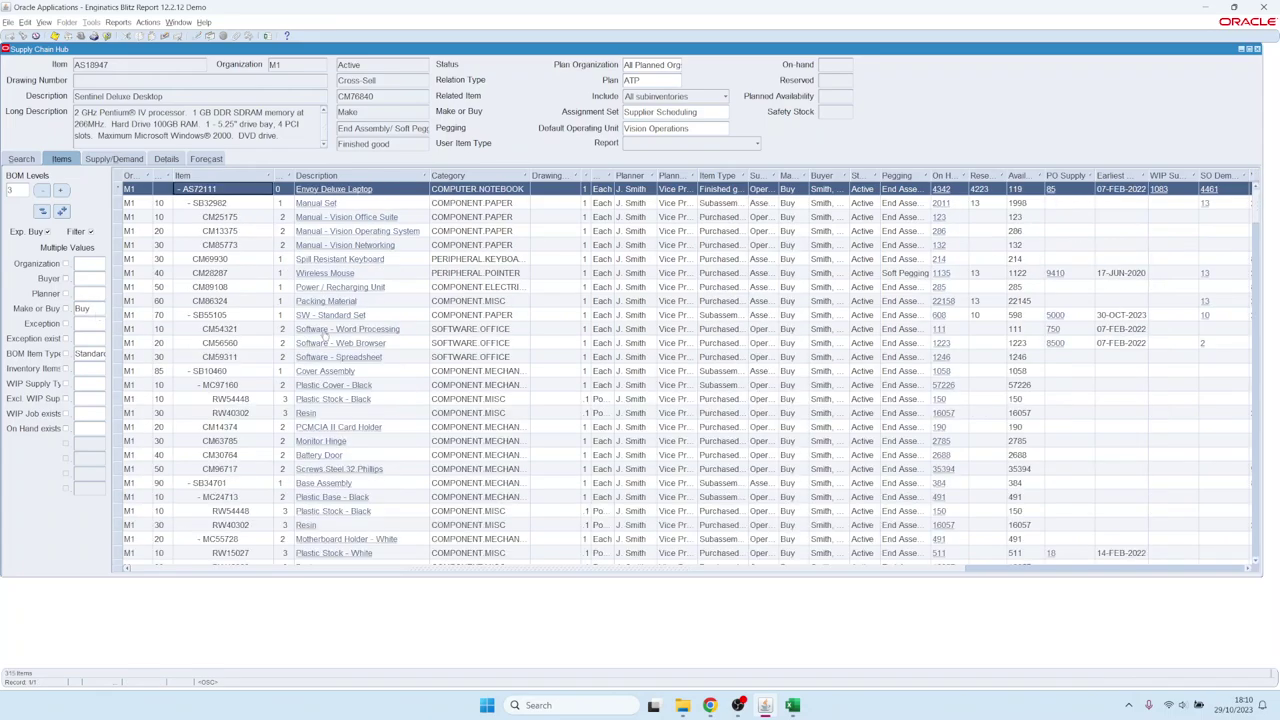
- Clear the Make or Buy filter so the item list is not restricted to Buy items
left_click(102, 312)
double_click(102, 312)
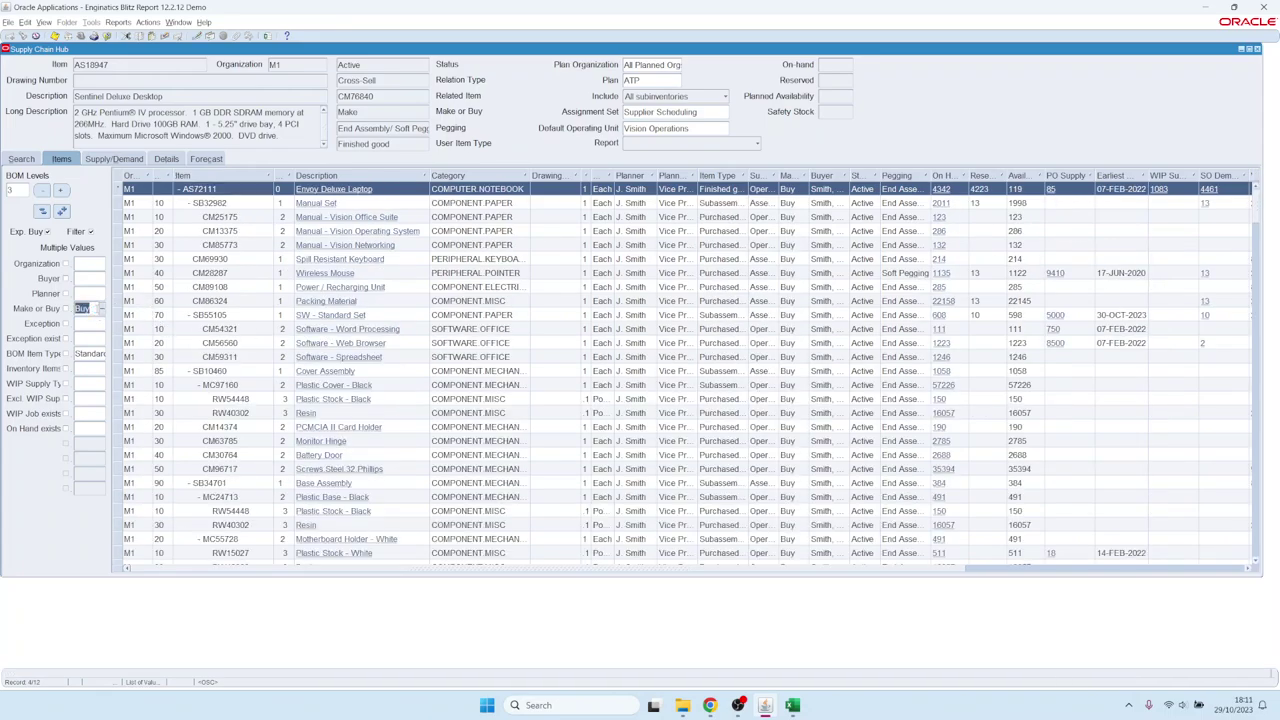
key("BackSpace")
key("Tab")
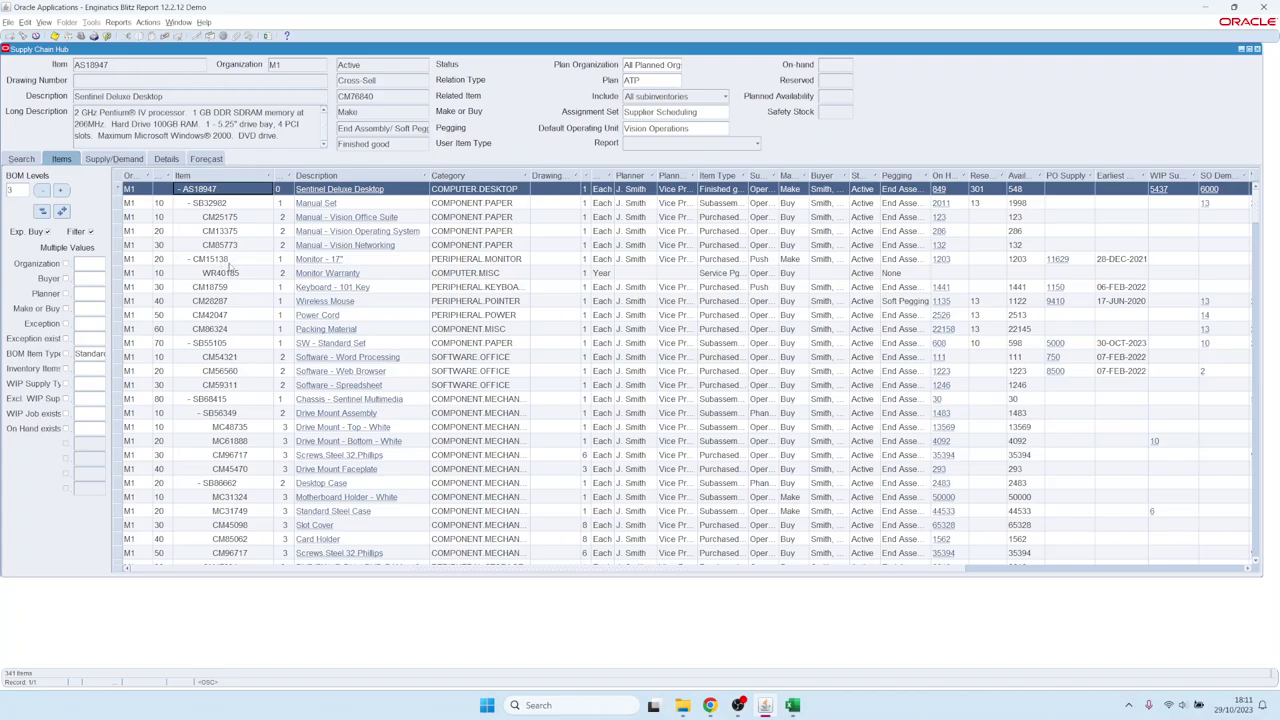
- Drill into the supply and demand of Monitor - 17" and check its on-hand quantity
left_click(319, 260)
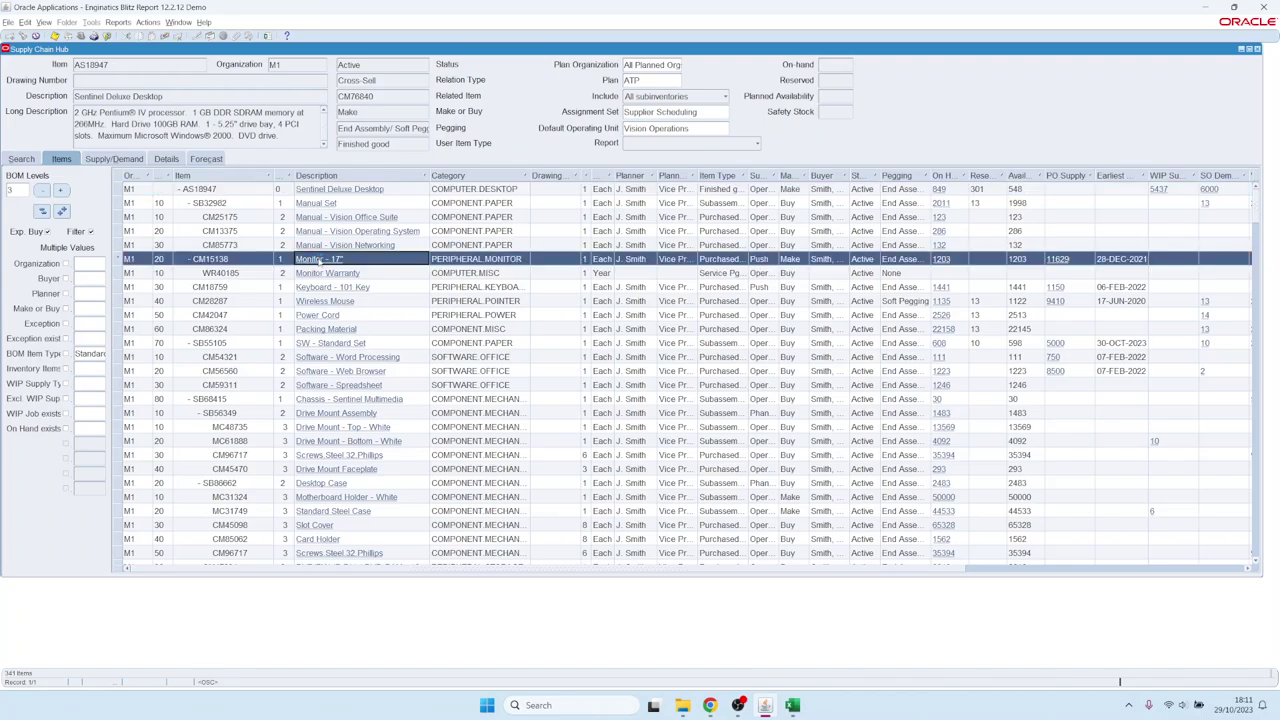
double_click(319, 260)
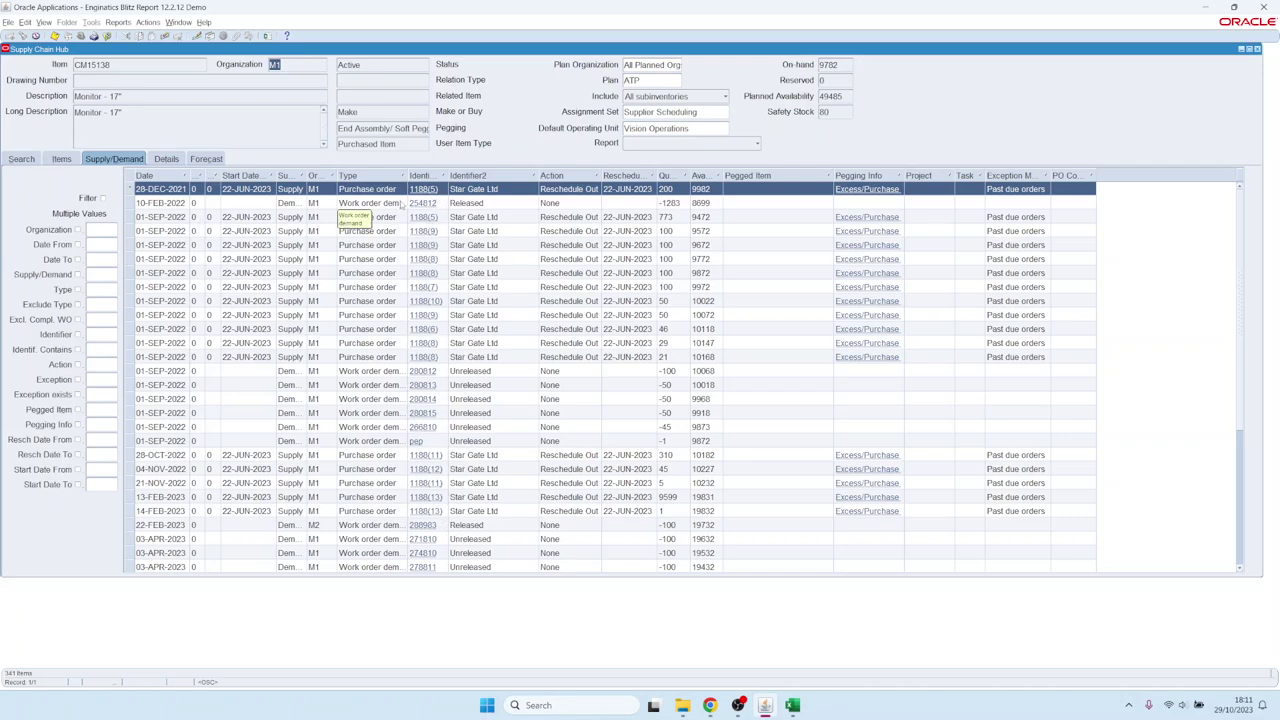
left_click(843, 64)
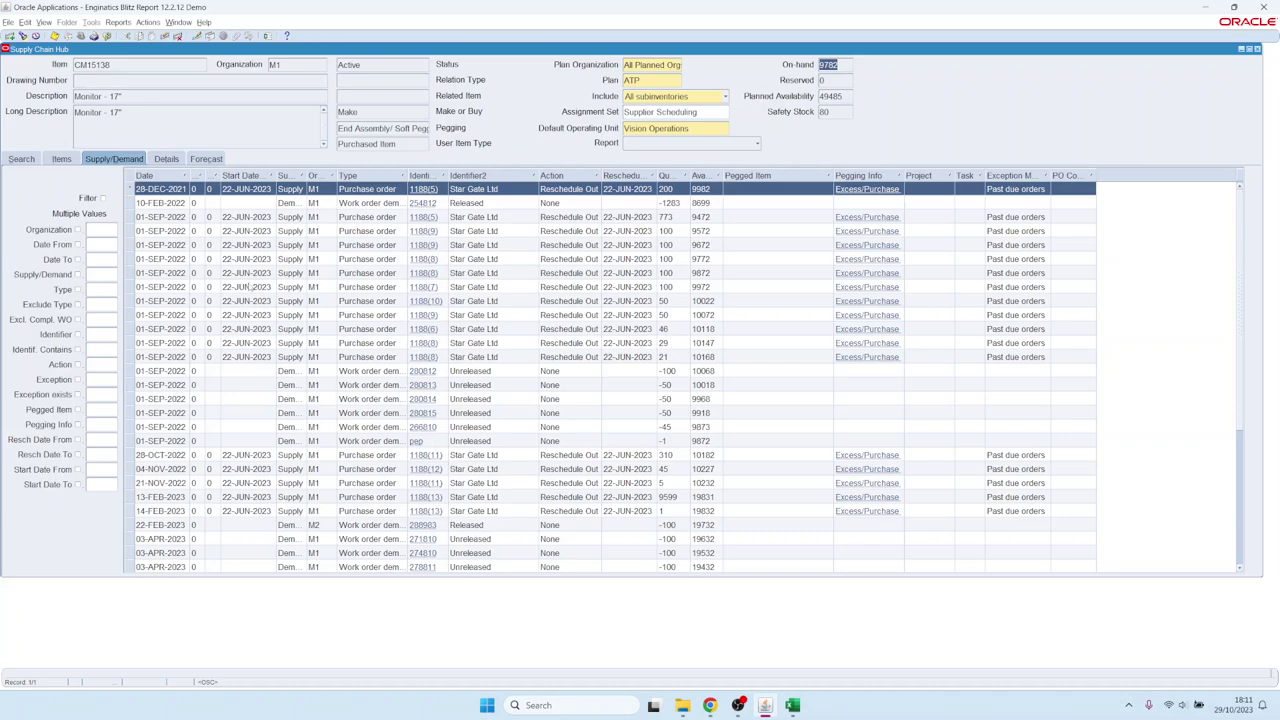
- Review the components and operations of the released work order dated 10-FEB-2022, and return to the supply and demand lines
left_click(415, 203)
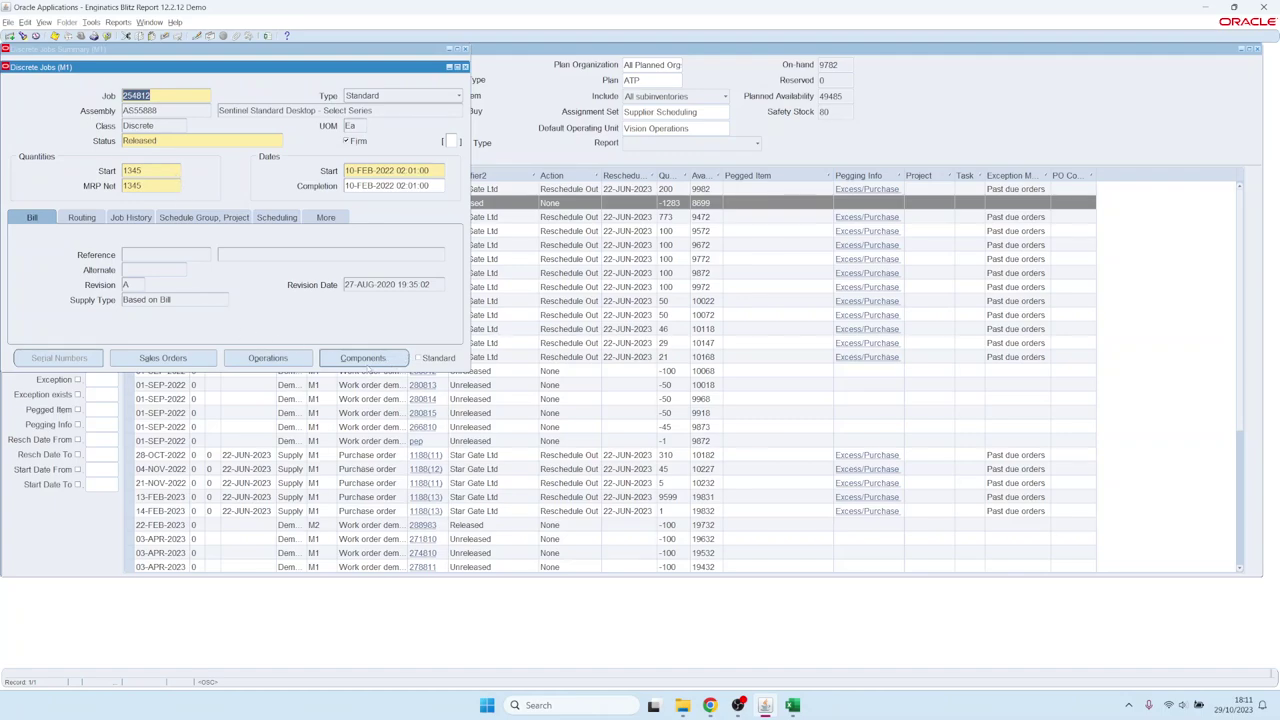
left_click(363, 358)
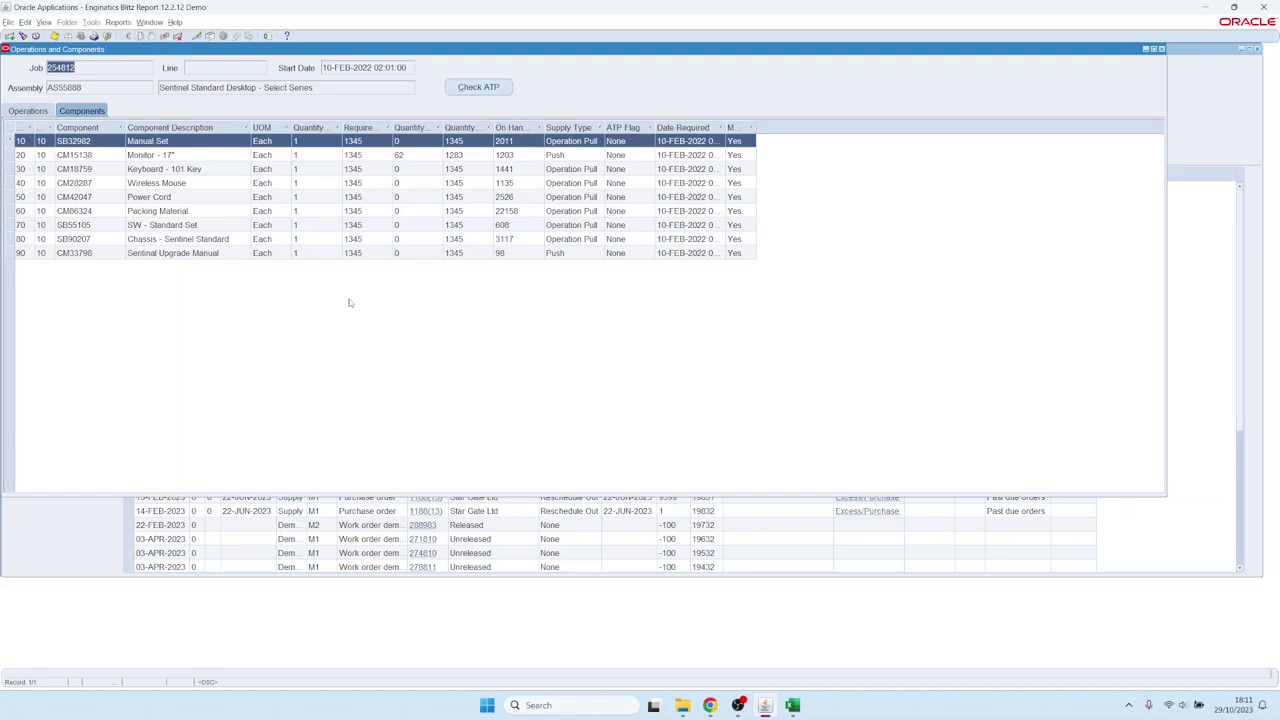
left_click(161, 159)
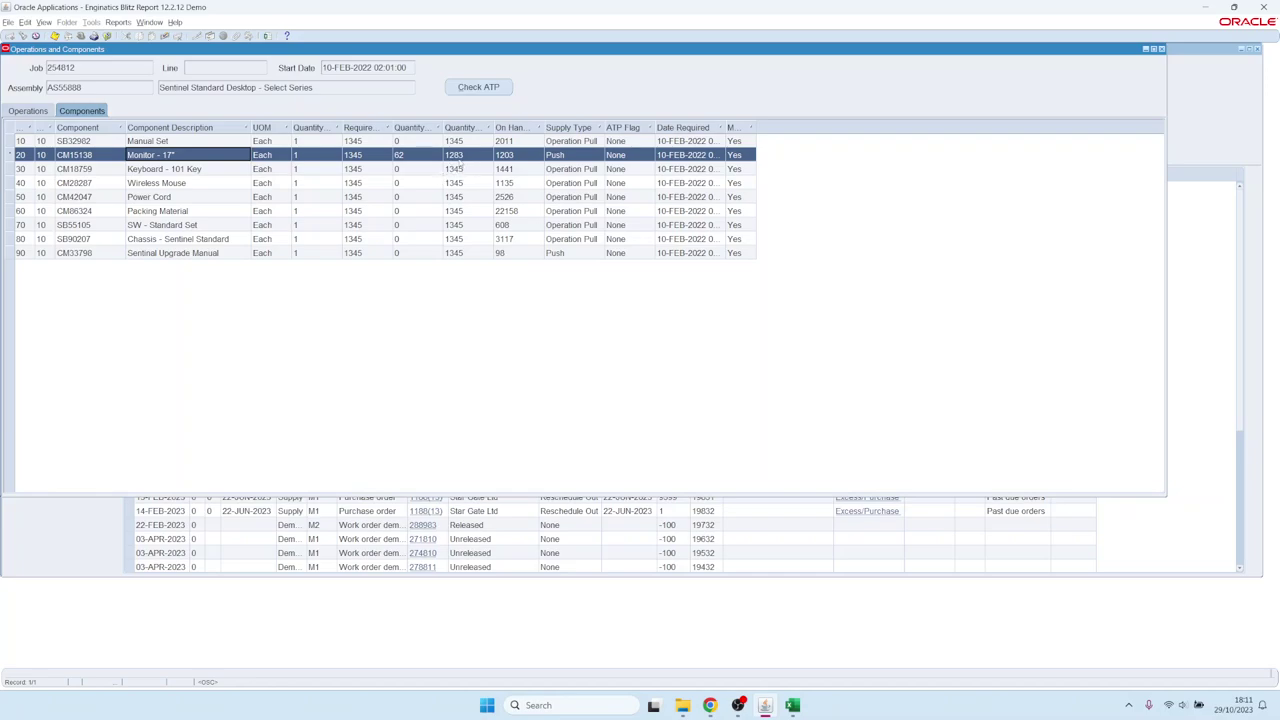
left_click(29, 111)
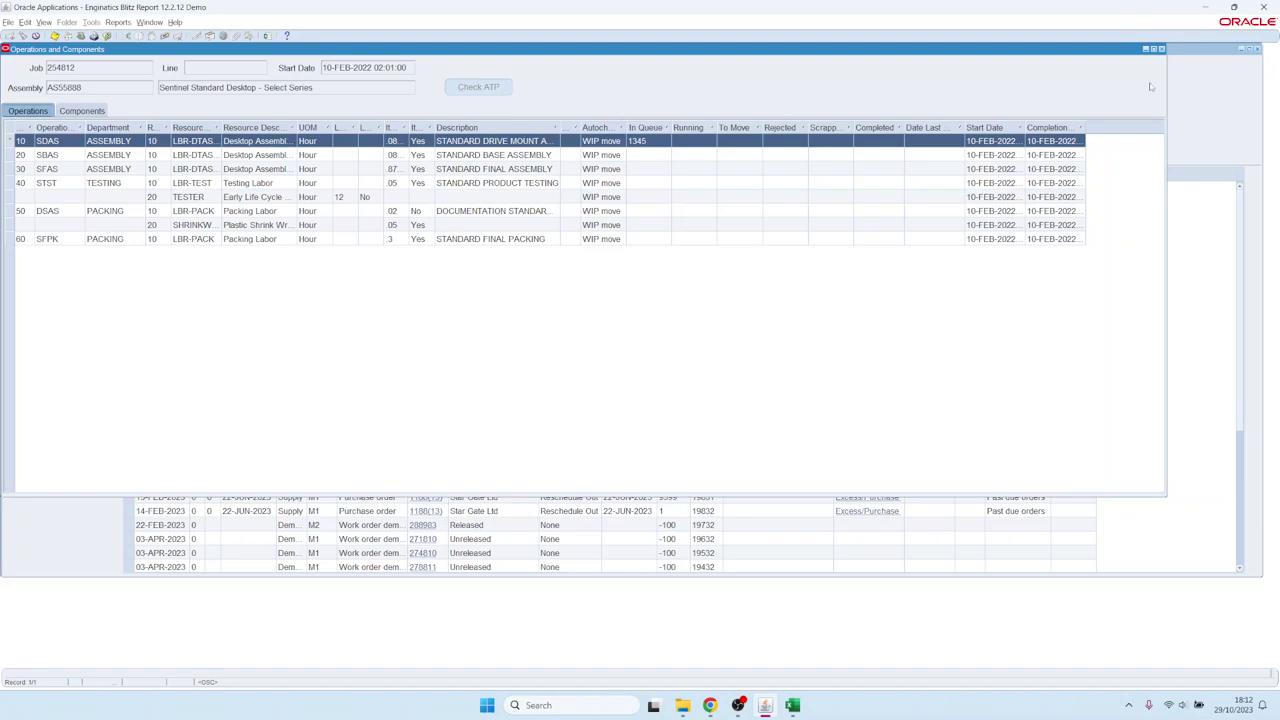
left_click(1161, 49)
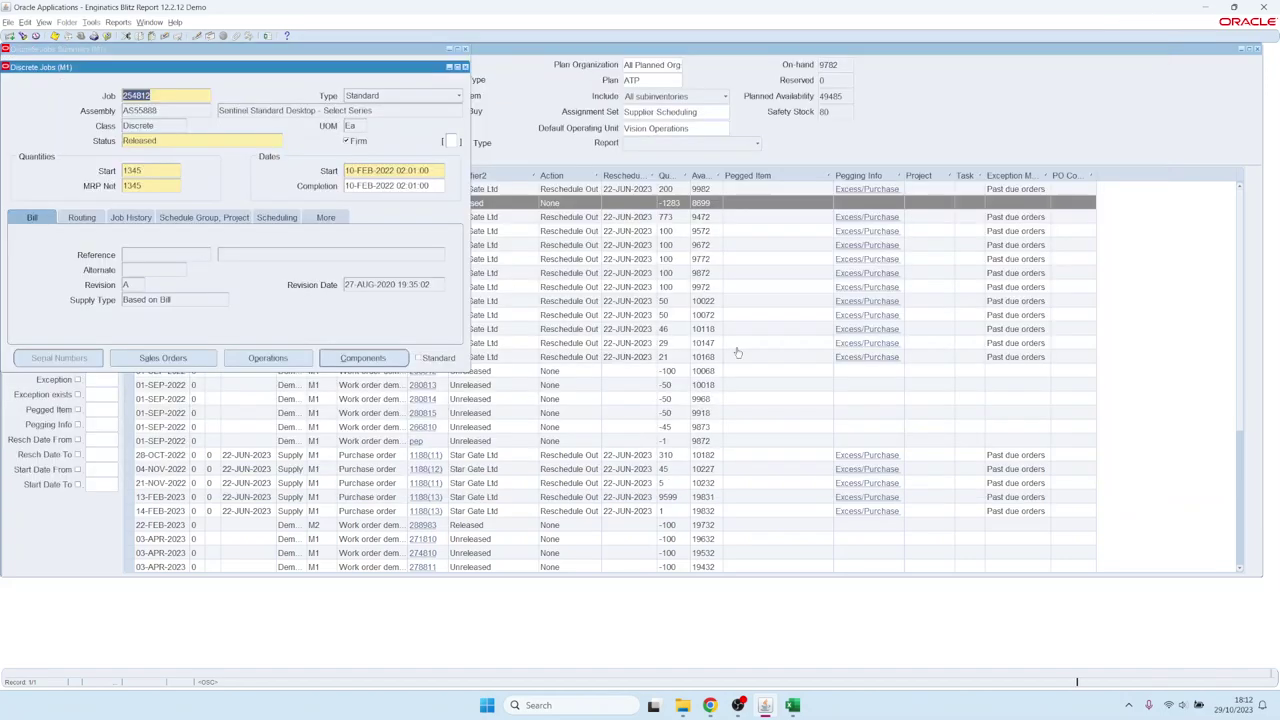
left_click(465, 67)
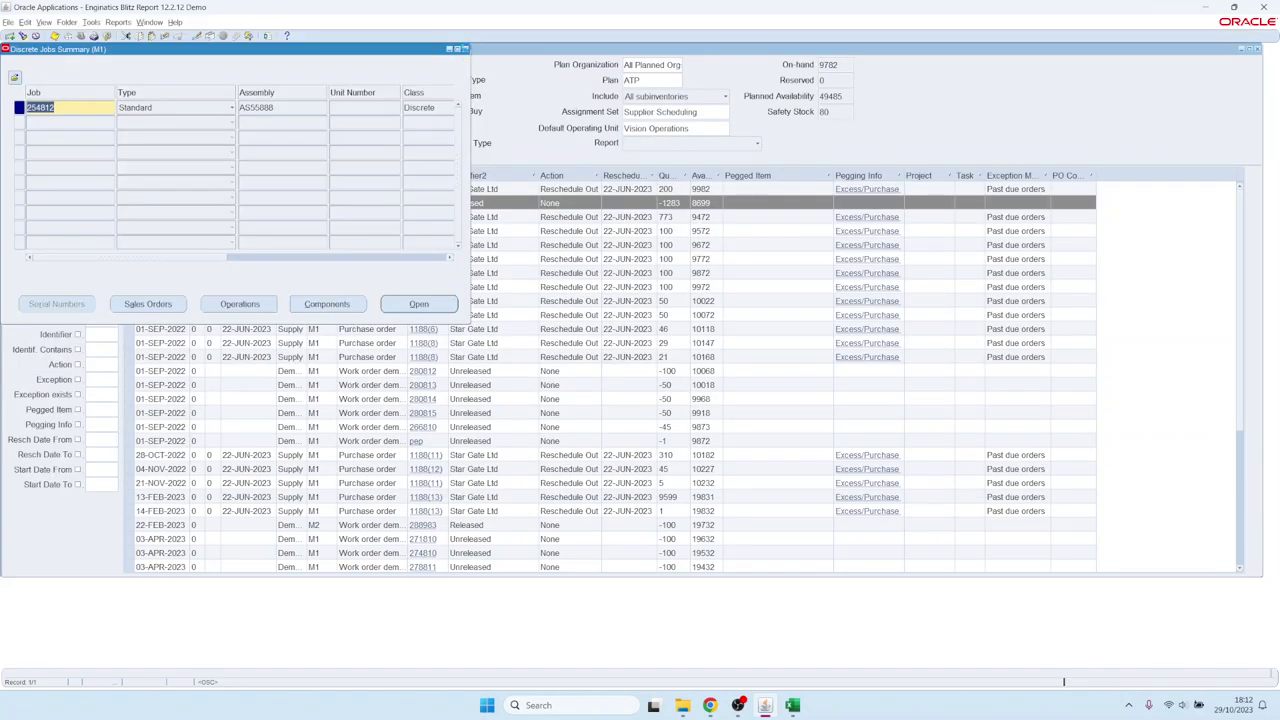
left_click(465, 49)
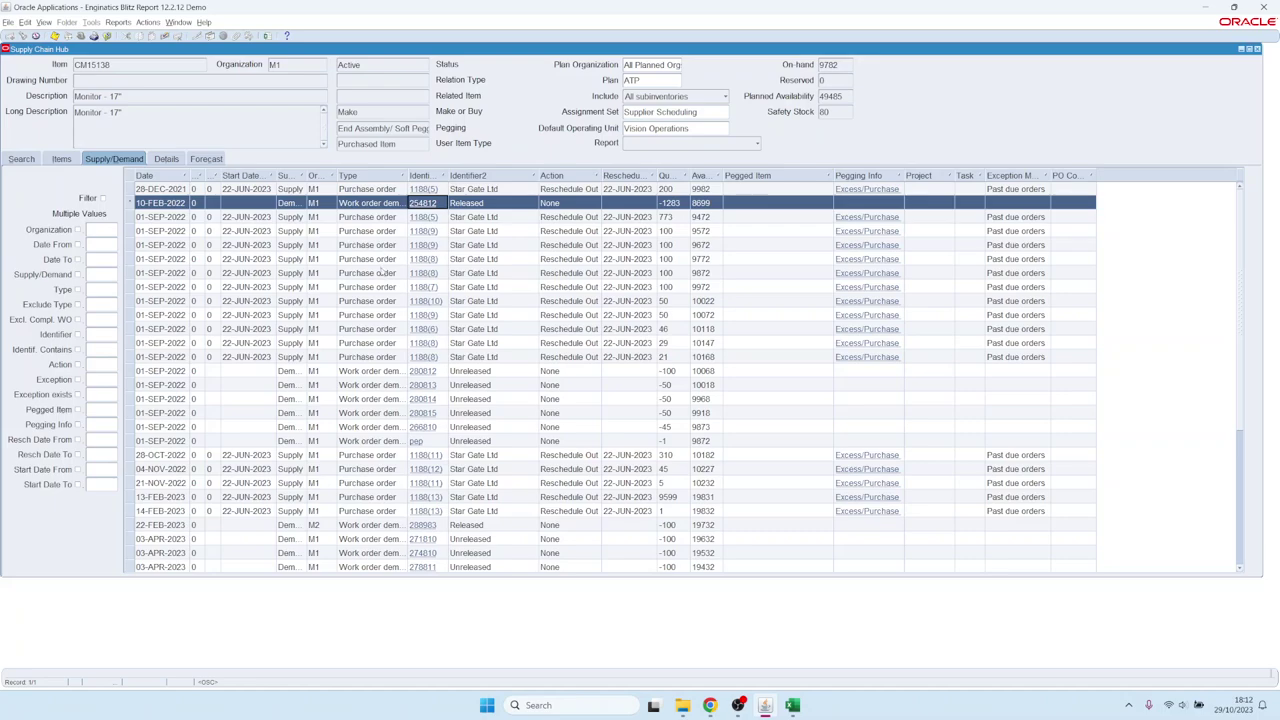
- Bring up the release transactions for seven consecutive 01-SEP-2022 Star Gate Ltd purchase orders with quantities 100 and 50, and close them without releasing
left_click(579, 235)
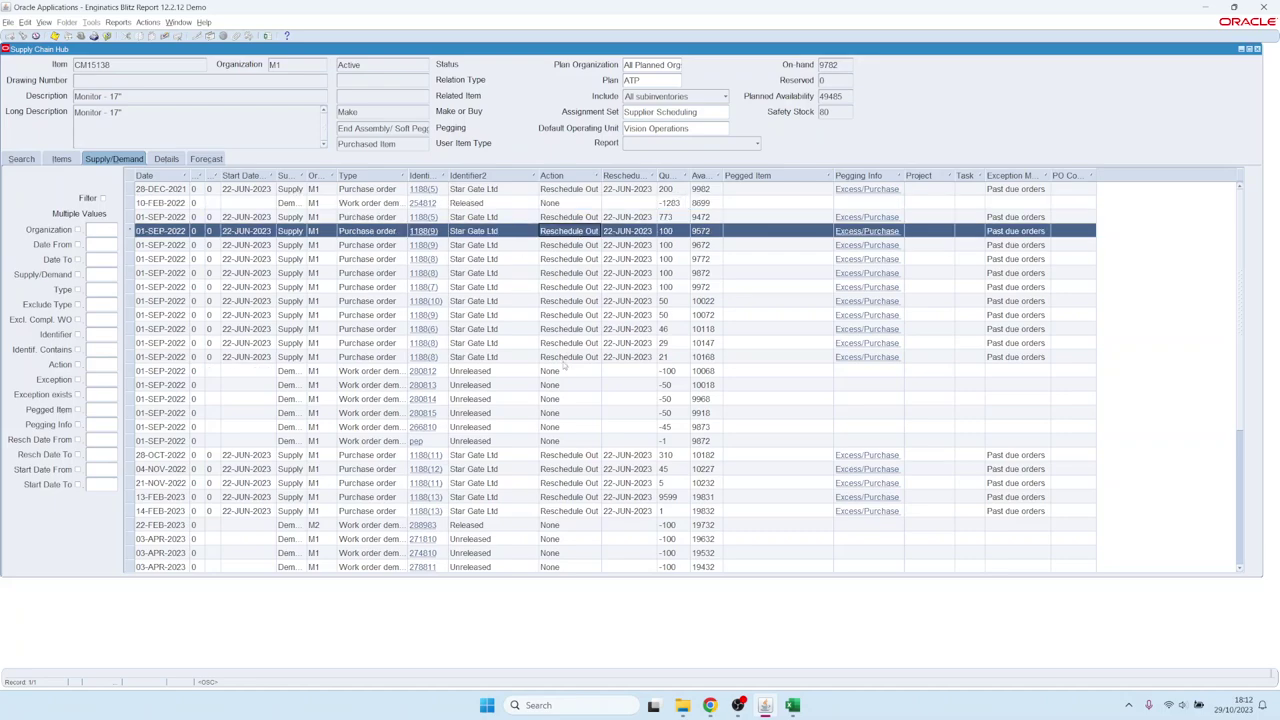
left_click(561, 319, "shift")
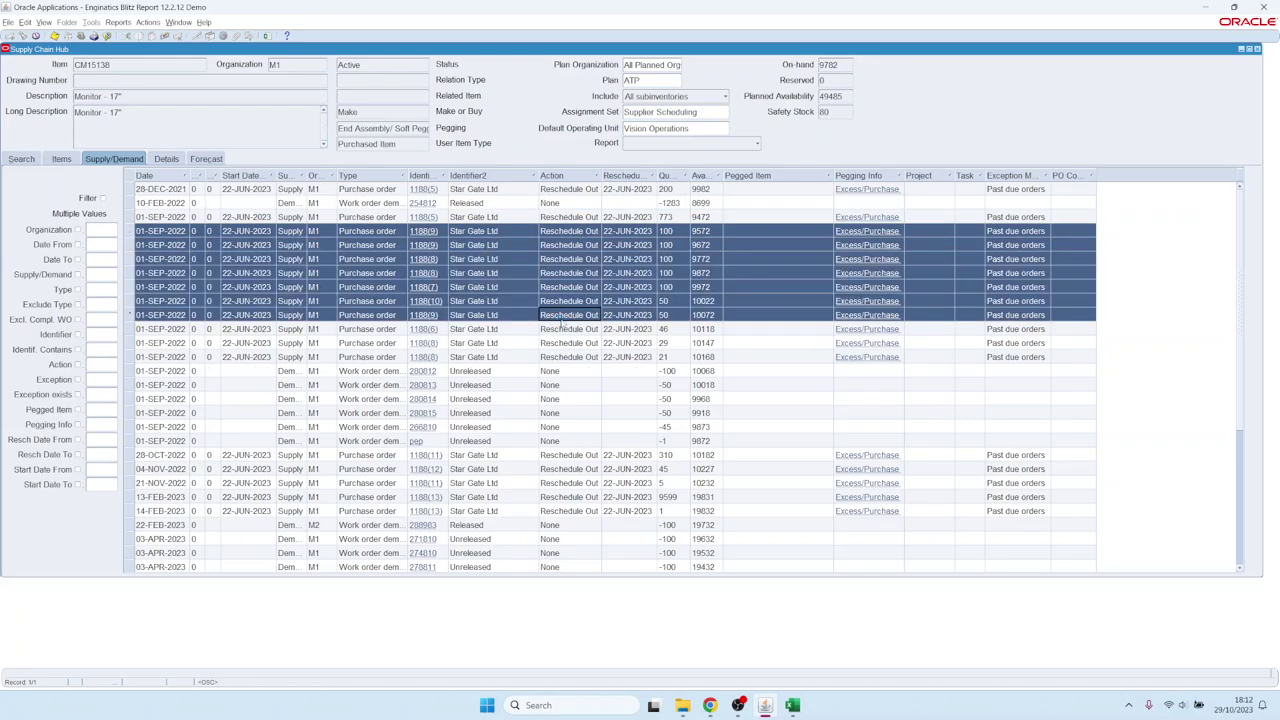
right_click(567, 265)
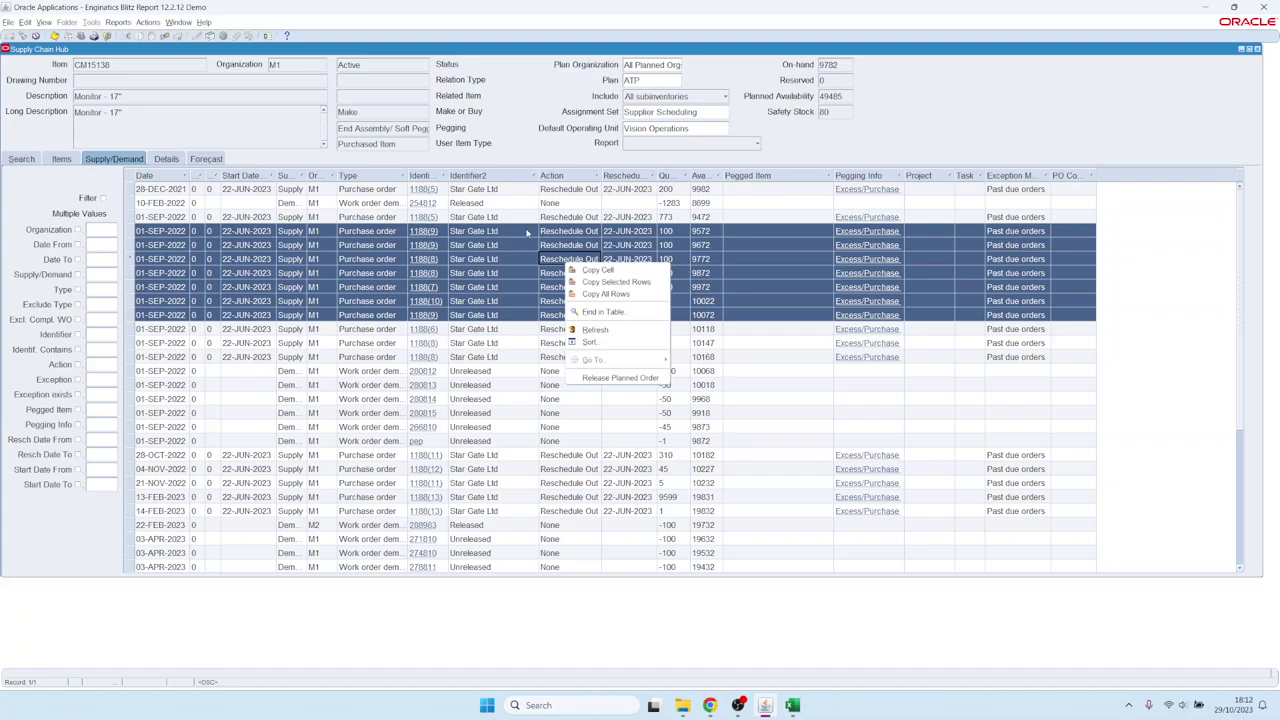
left_click(545, 232)
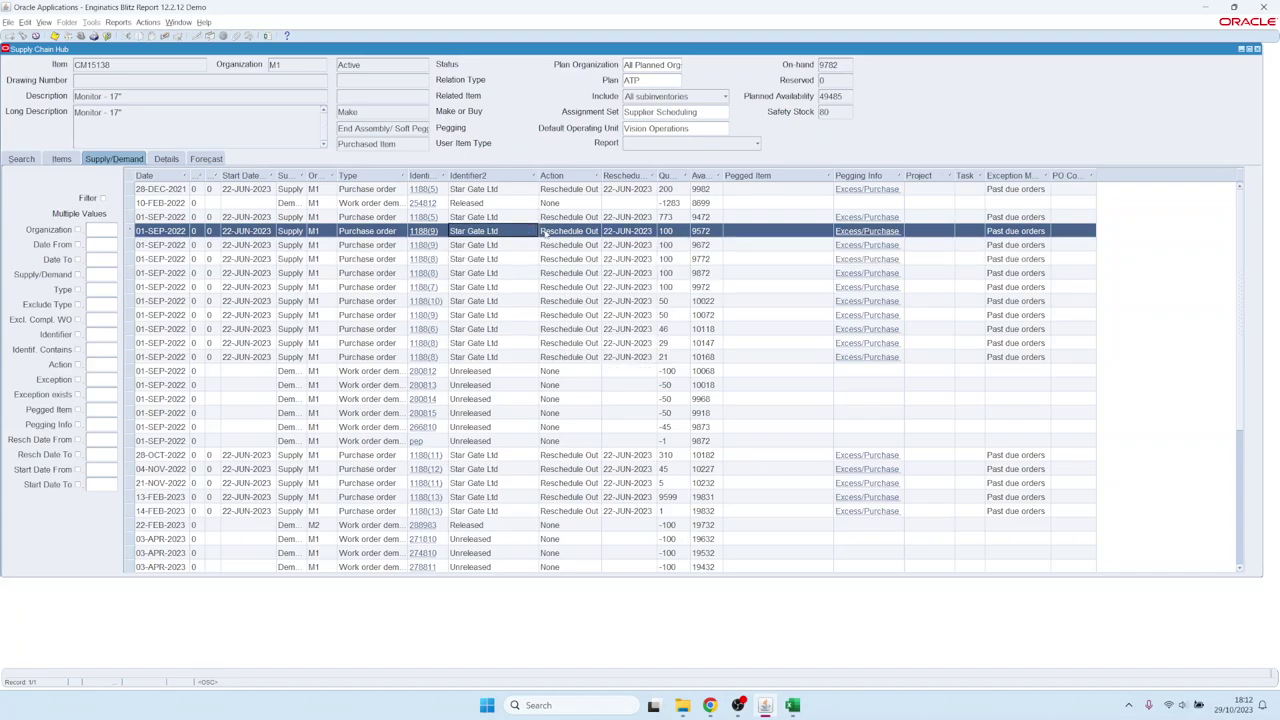
left_click(576, 316, "shift")
right_click(567, 253)
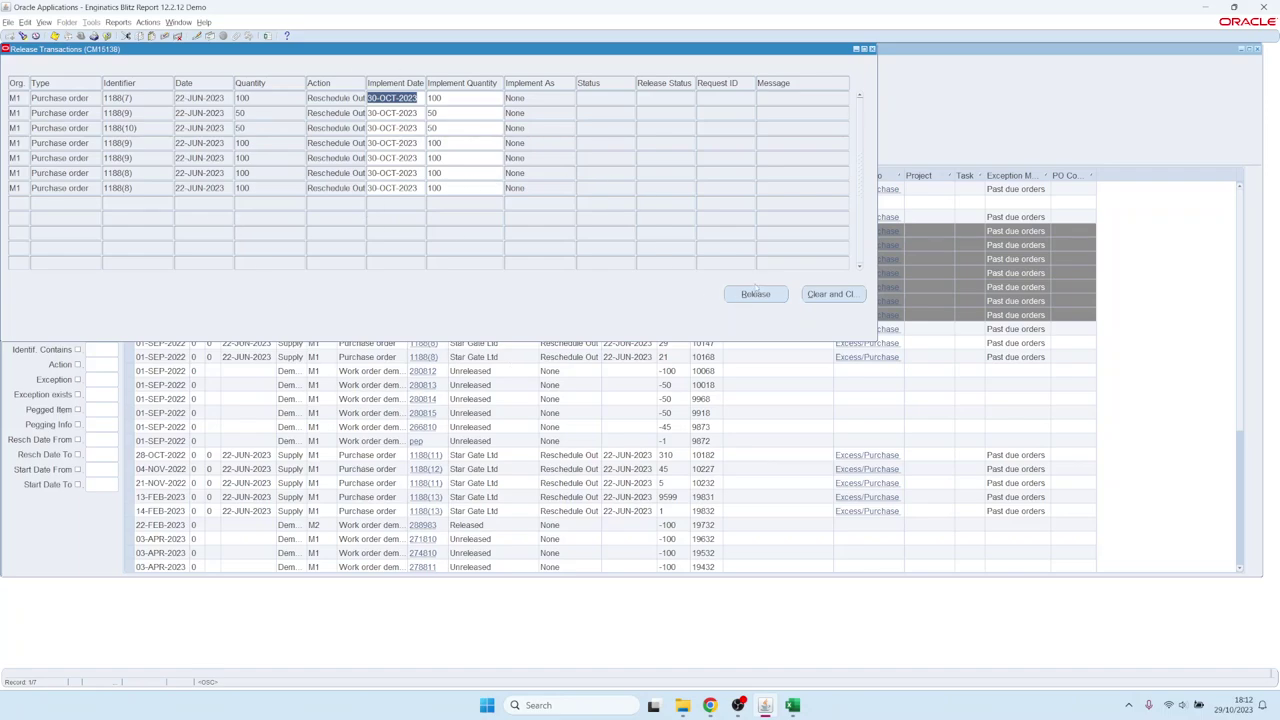
left_click(871, 48)
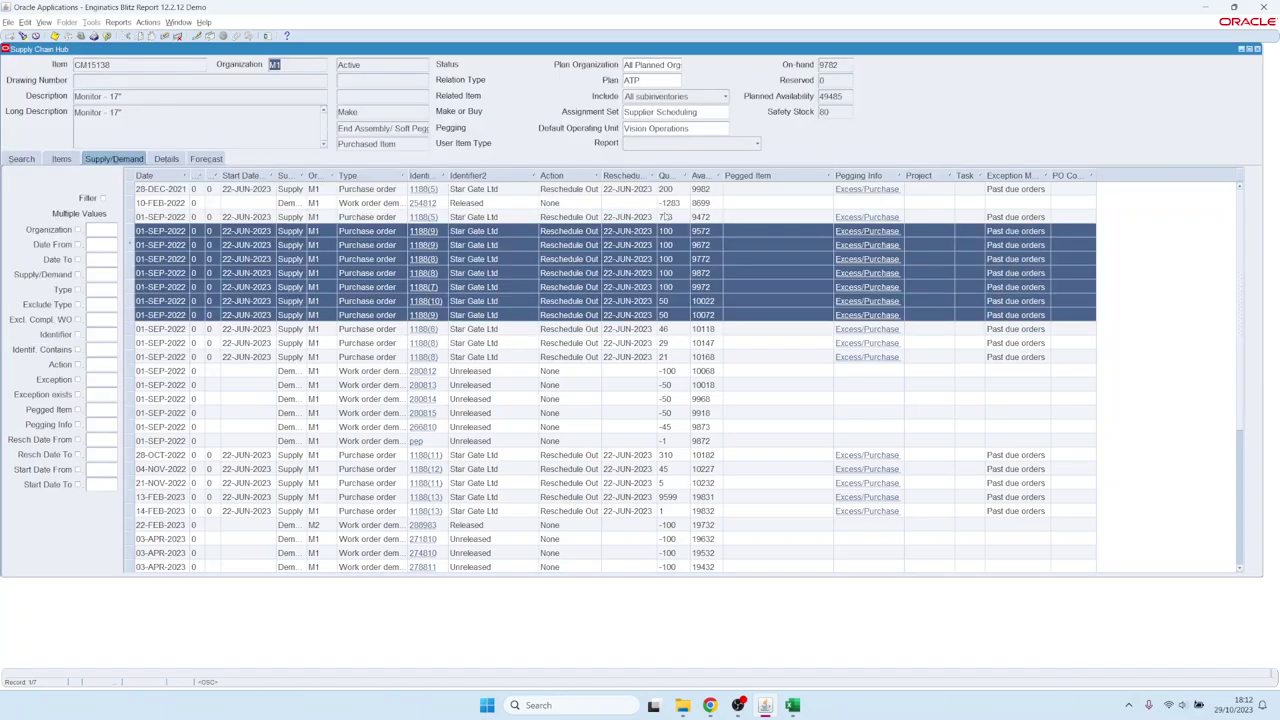
- Search for items with the Past due orders exception and Planned Order exists set to Yes
left_click(350, 386)
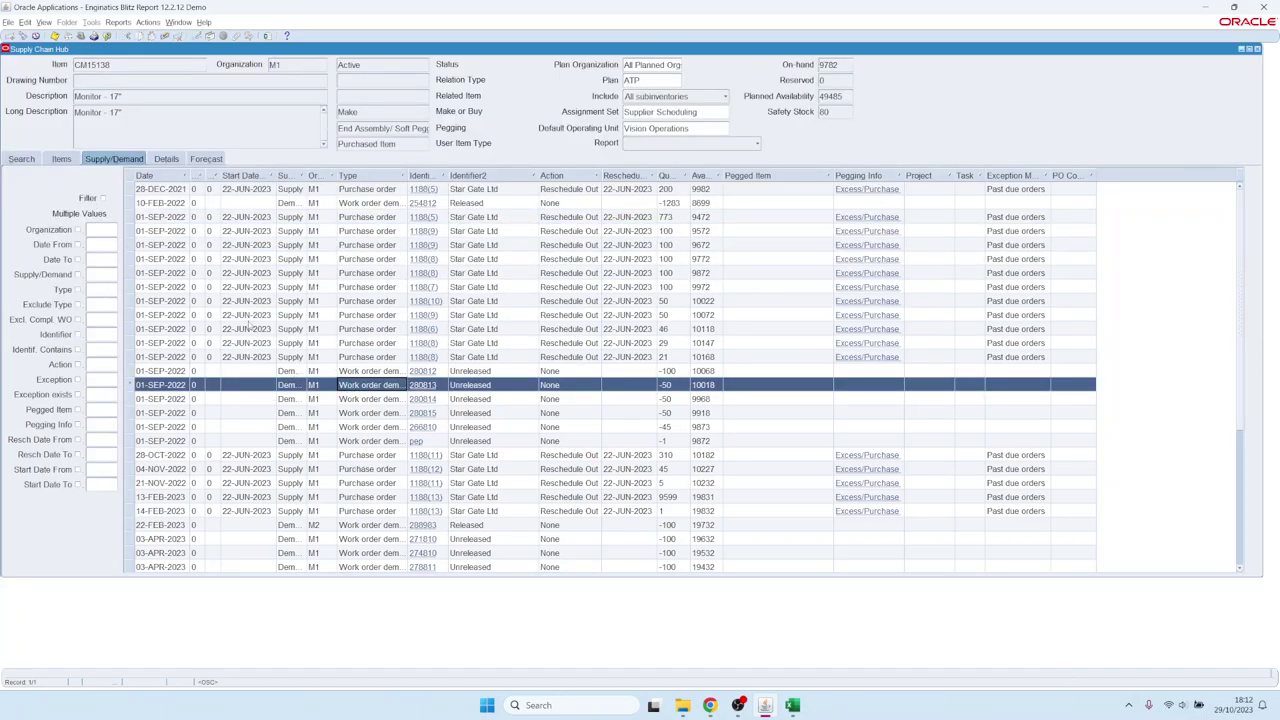
scroll(250, 325, "down", 5)
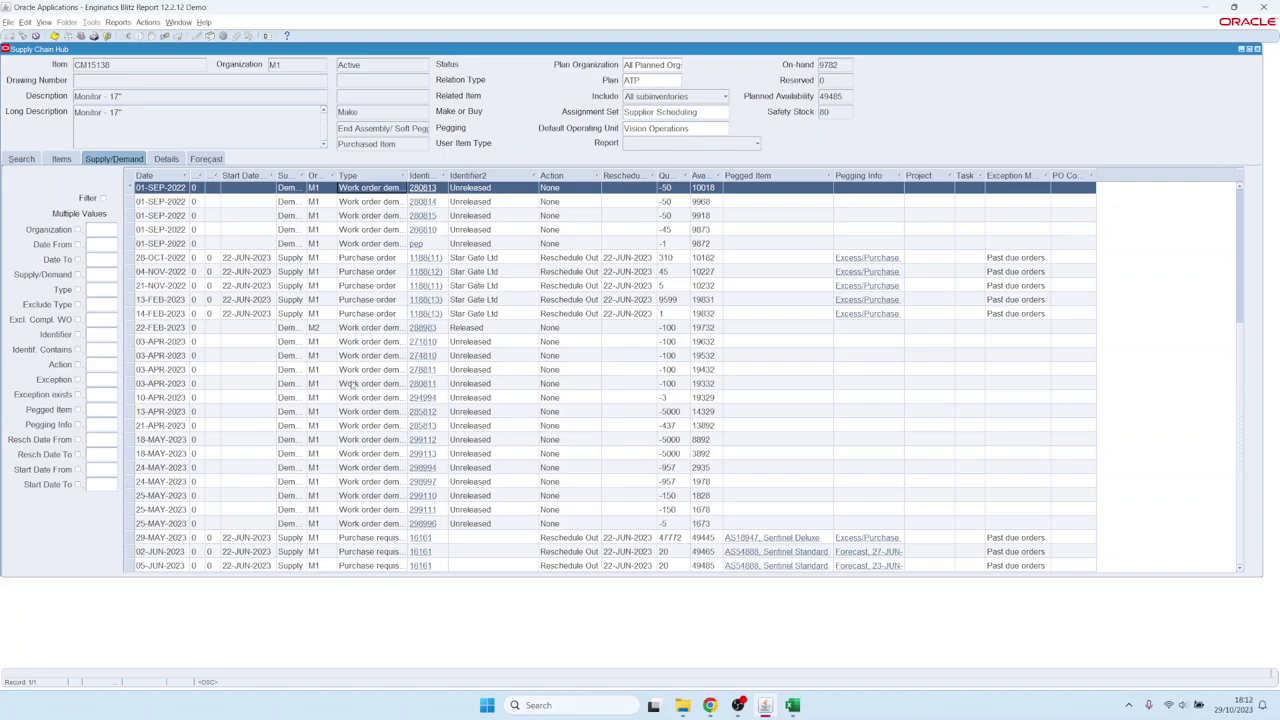
left_click(68, 162)
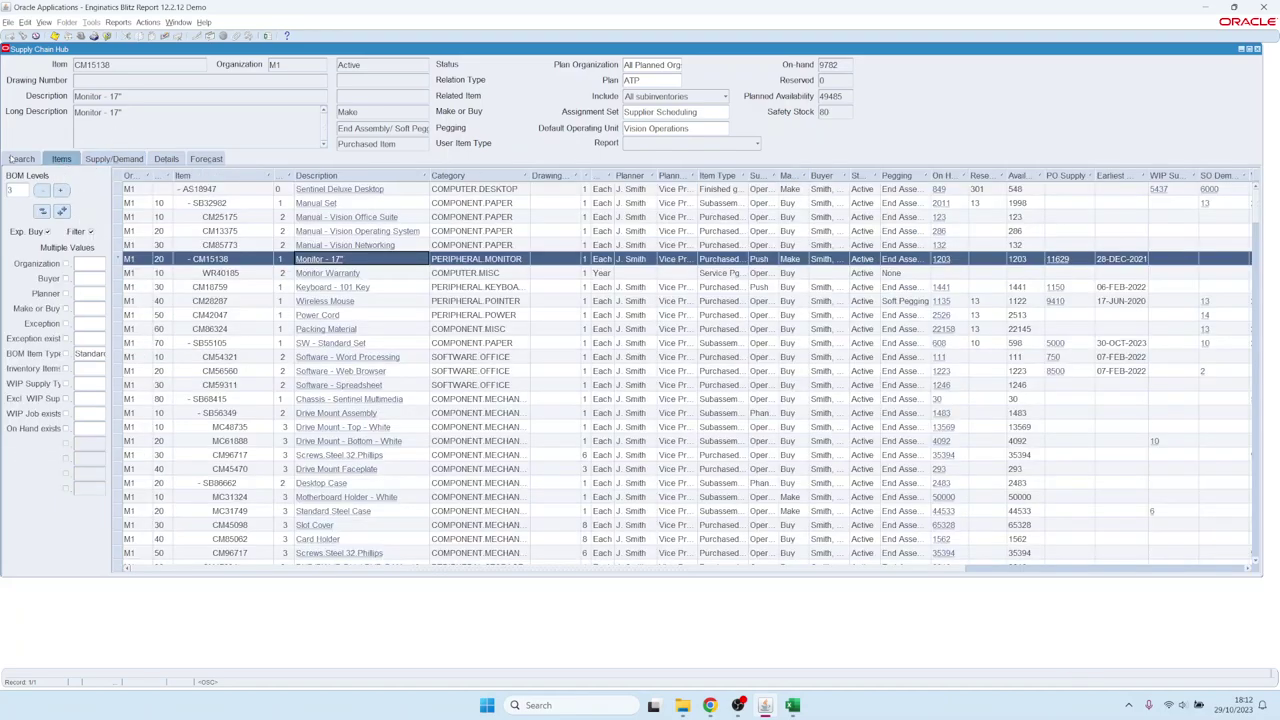
left_click(14, 160)
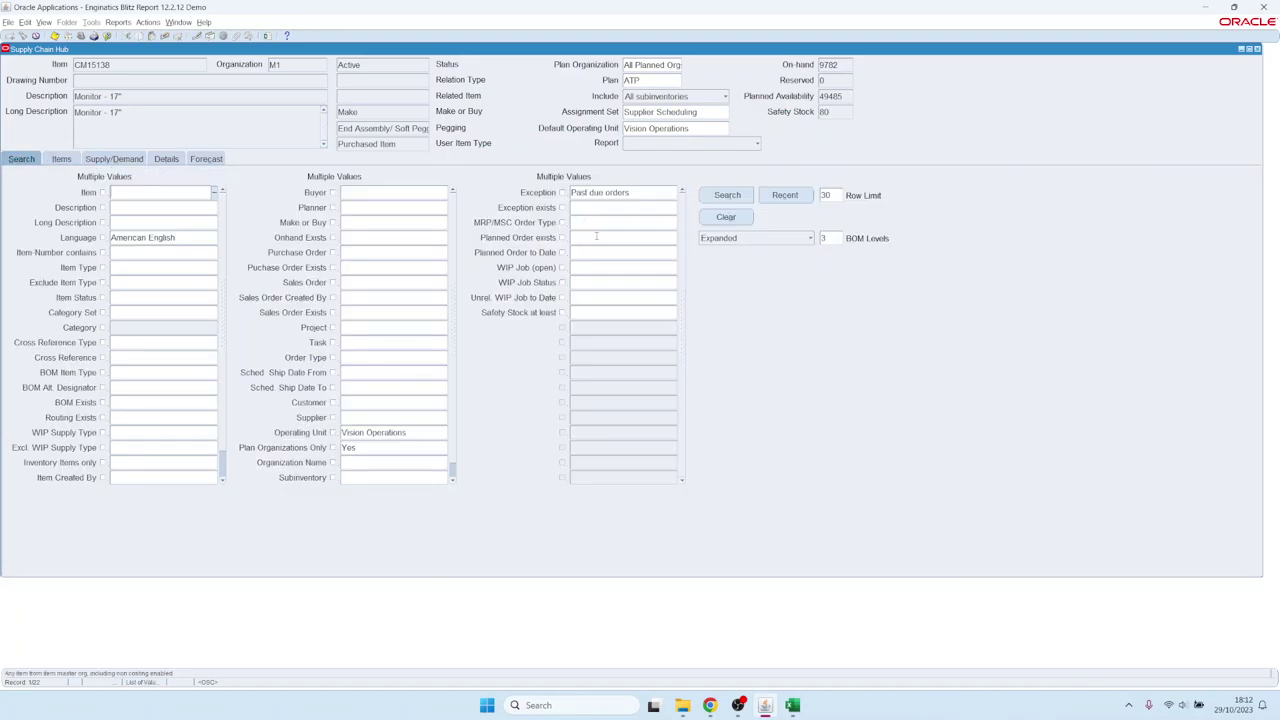
left_click(597, 238)
type("Yes")
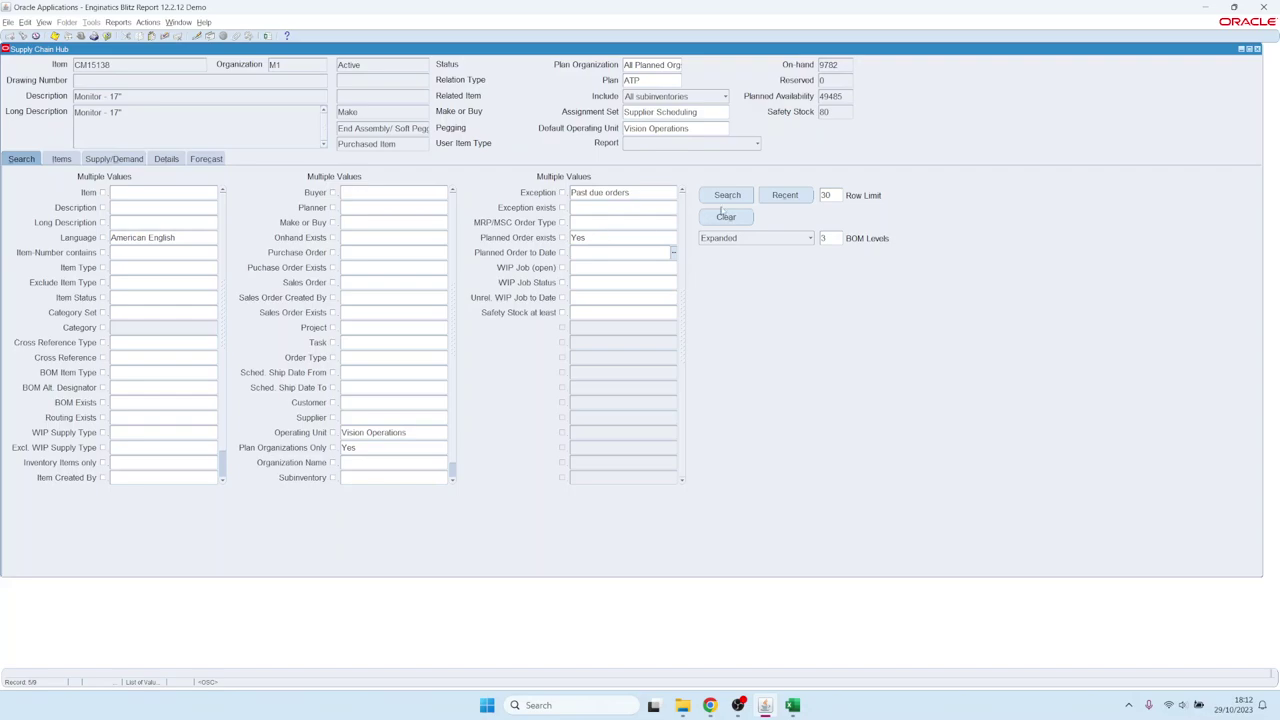
left_click(727, 197)
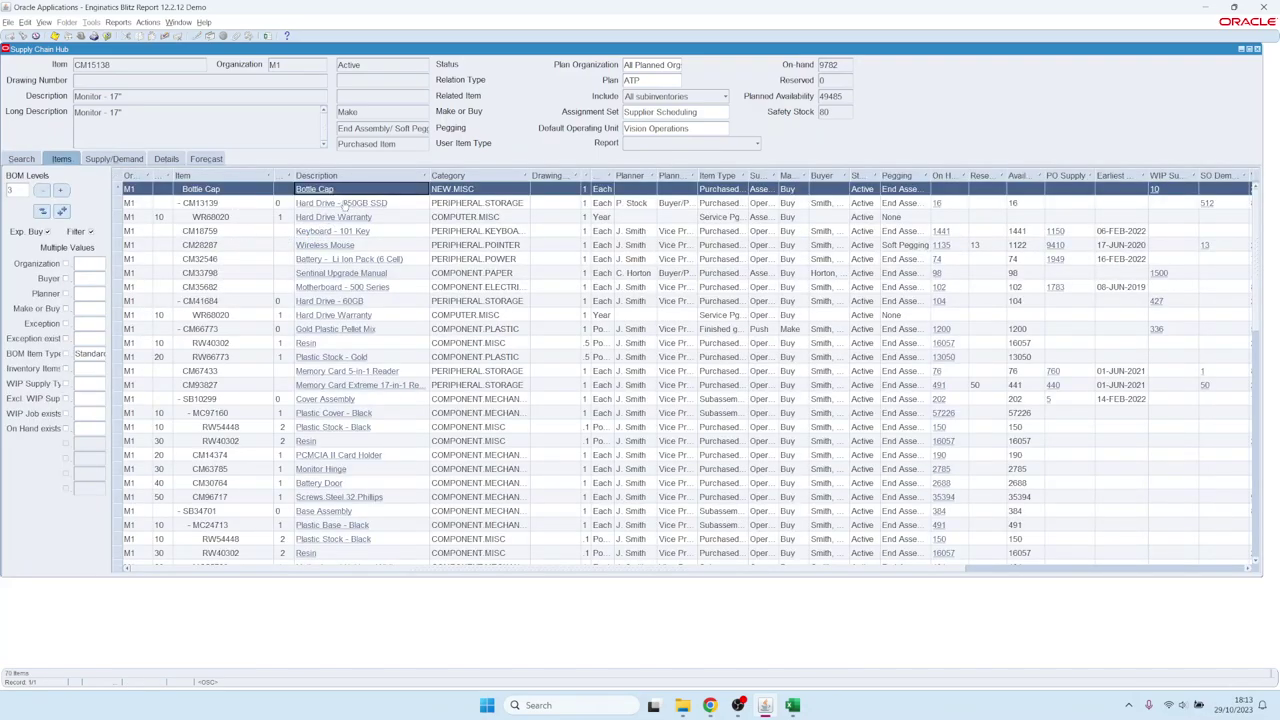
- Drill into the supply and demand of Hard Drive - 250GB SSD to find its planned orders
left_click(342, 203)
double_click(362, 208)
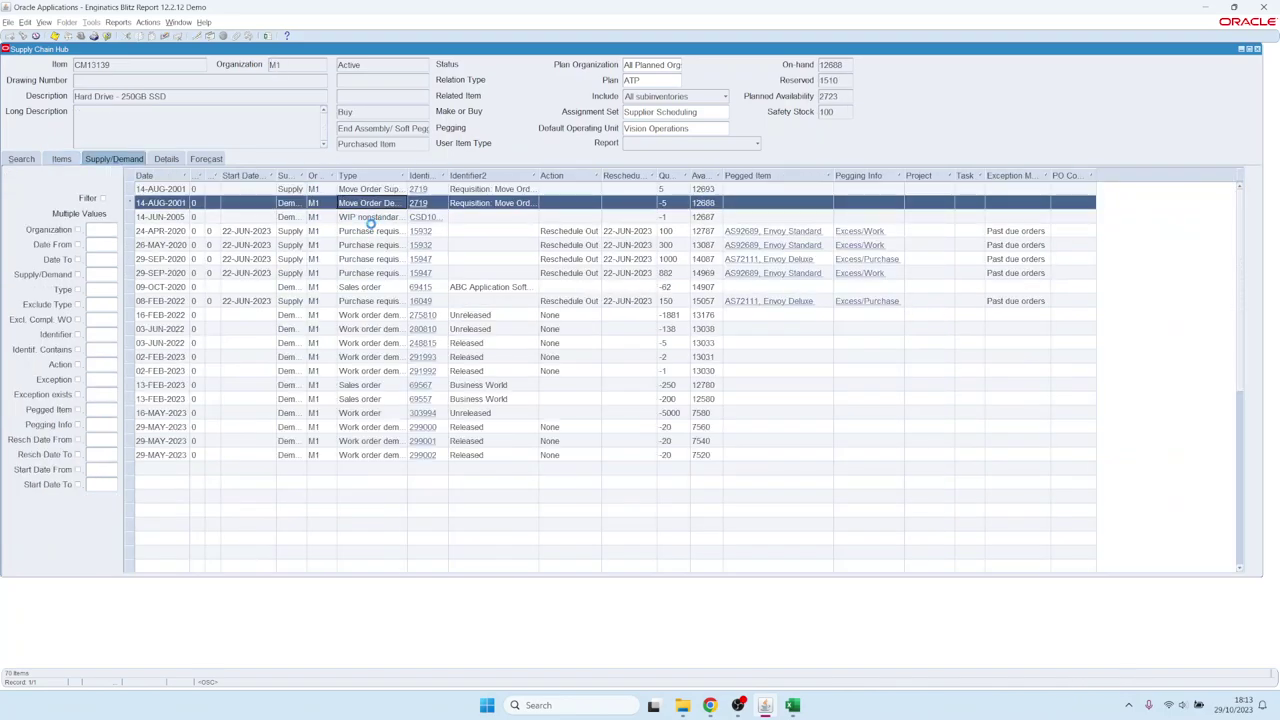
scroll(365, 343, "down", 15)
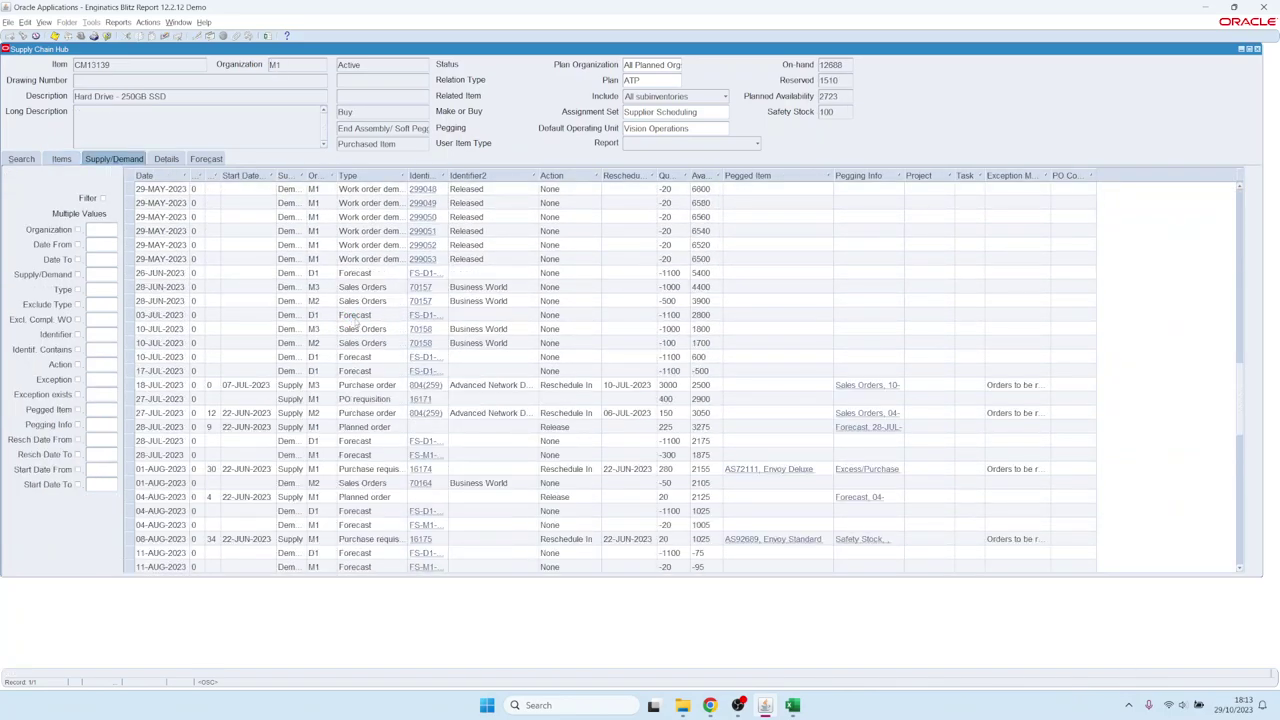
- Bring up the release transactions for the planned orders of 28-JUL-2023, 04-AUG-2023 and 18-AUG-2023, and close the Supply Chain Hub without releasing
left_click(359, 261)
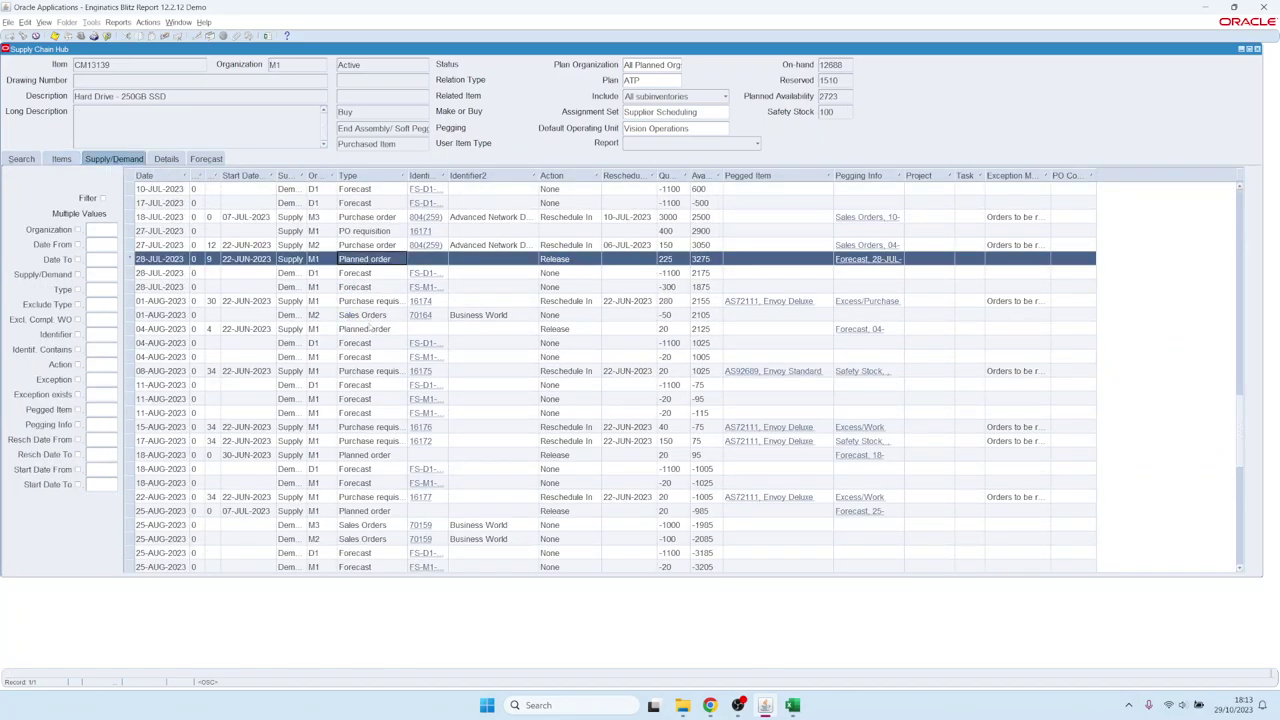
left_click(373, 329, "ctrl")
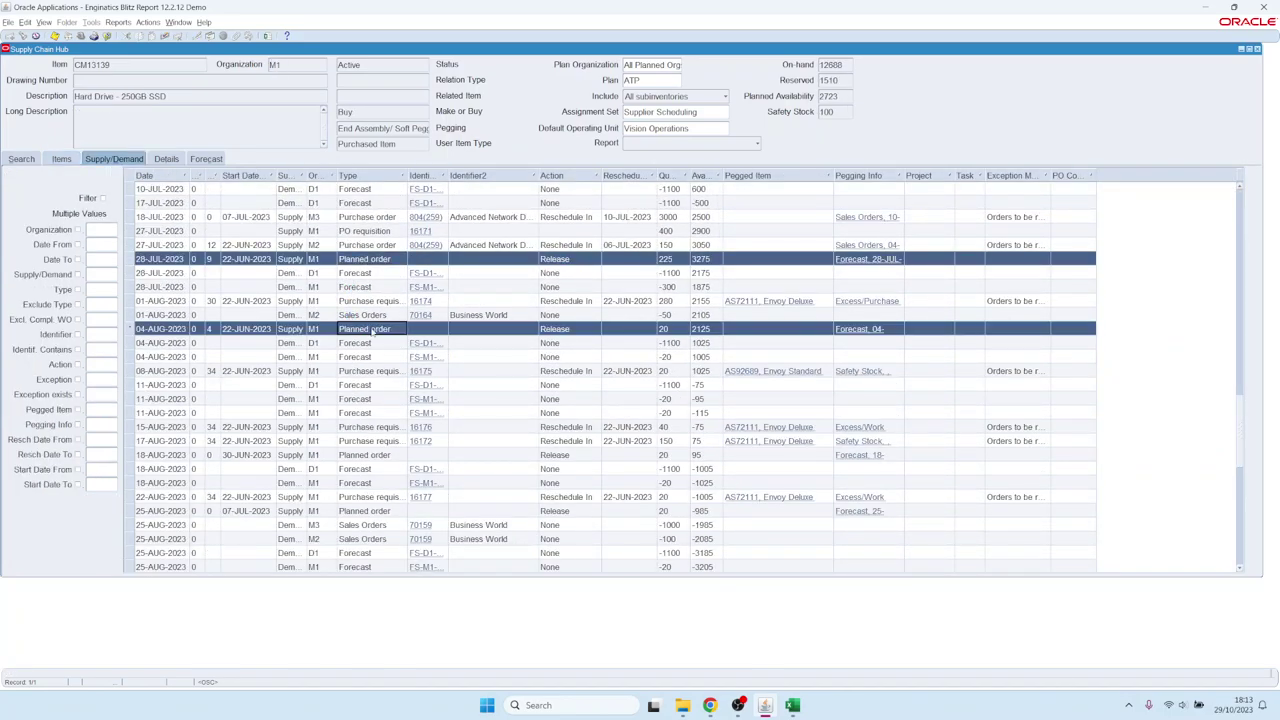
left_click(370, 456, "ctrl")
right_click(380, 260)
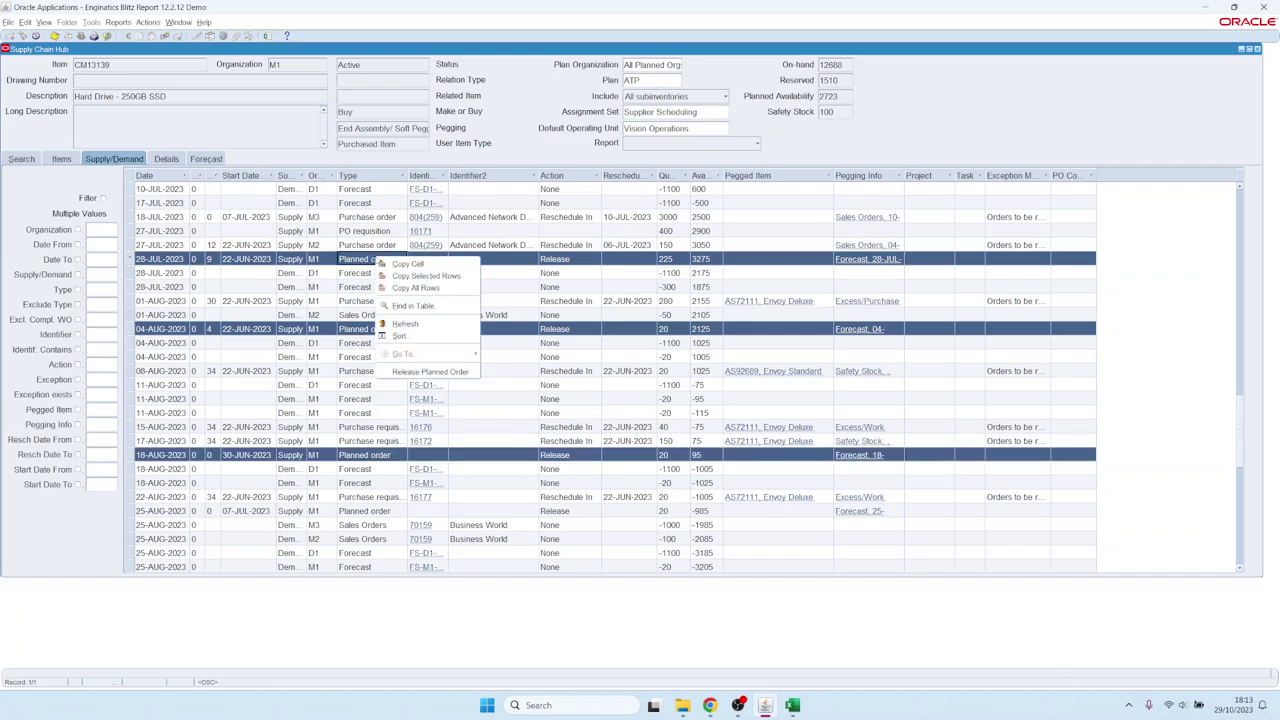
left_click(432, 371)
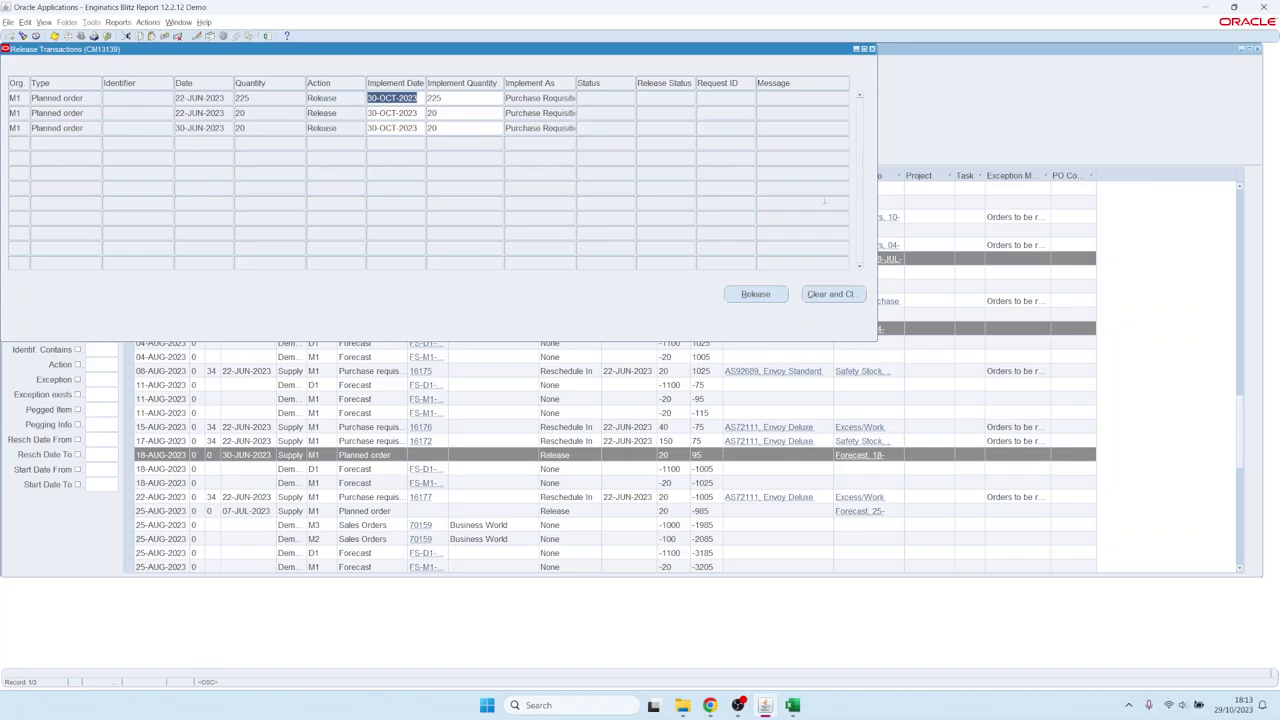
left_click(1245, 58)
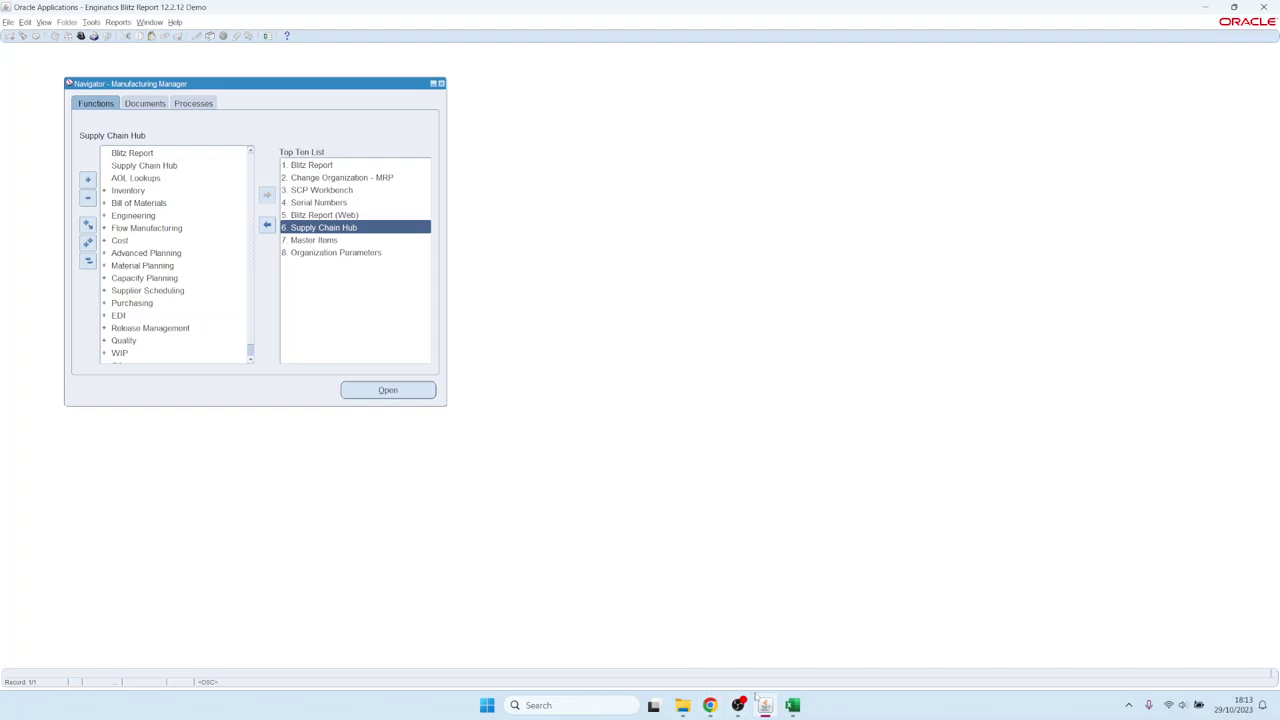
mouse_move(762, 700)
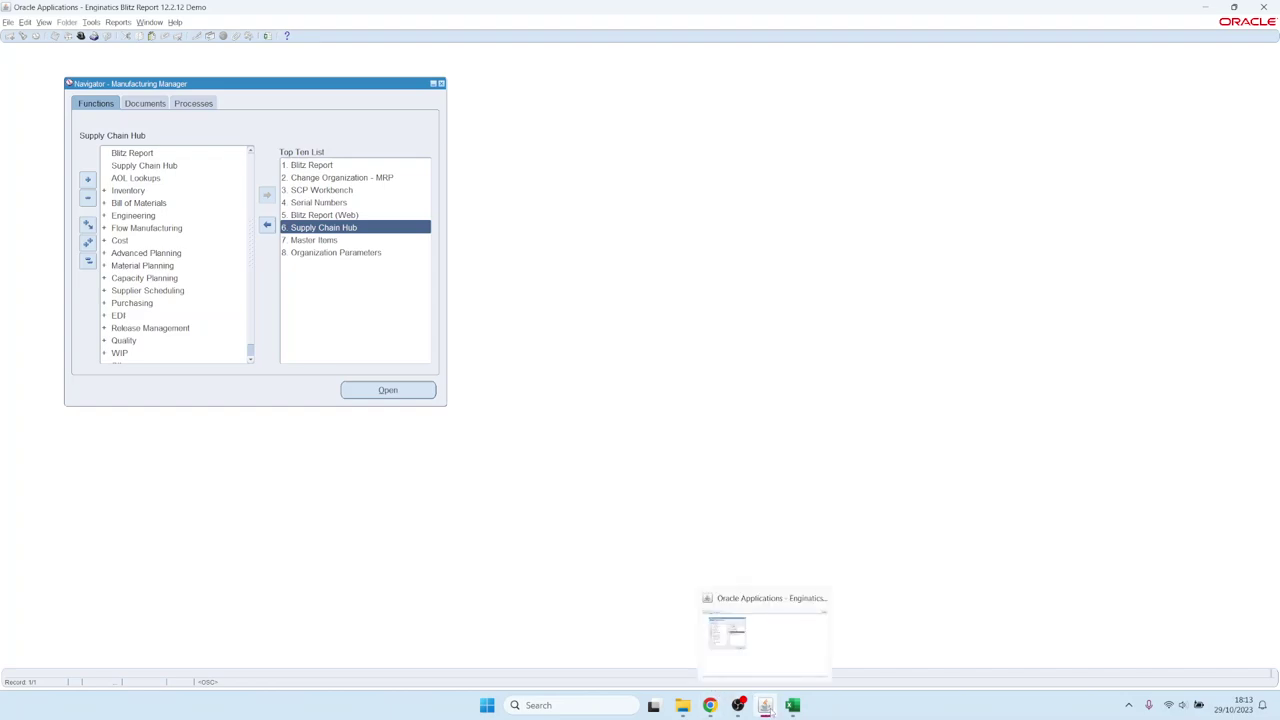